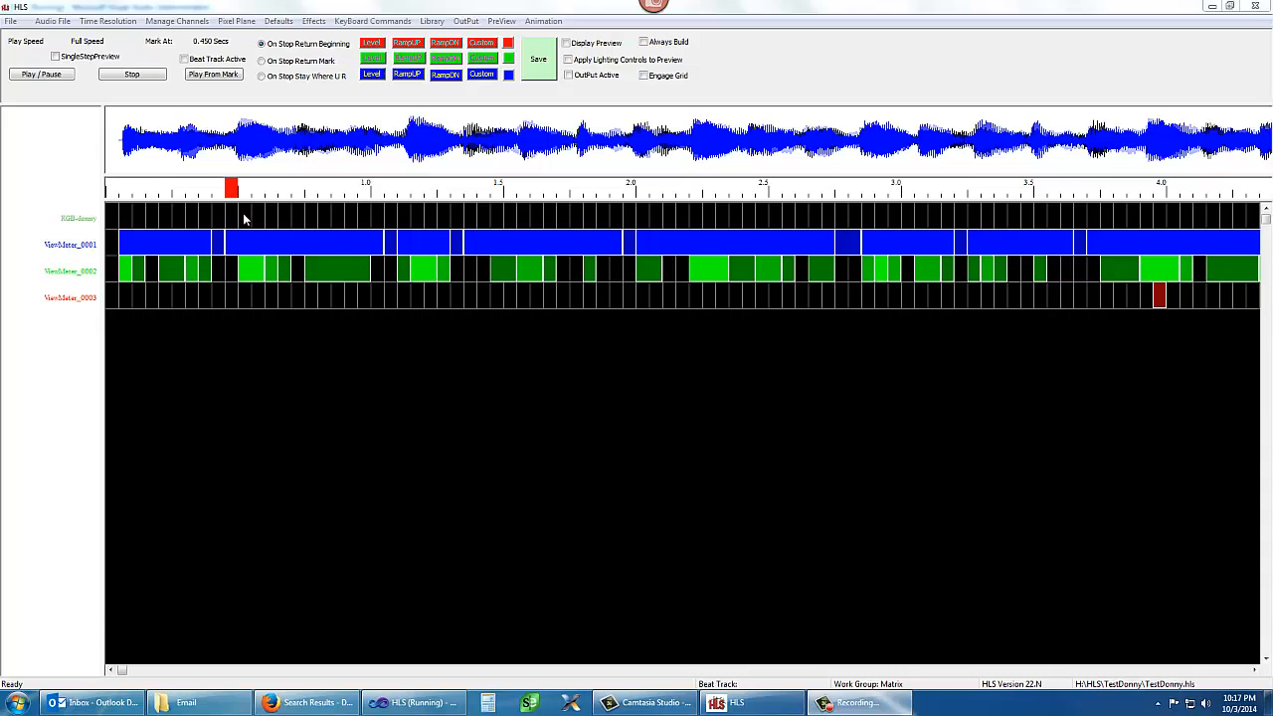
- Add an HLS custom PixelPlane effect to the RGB-donny channel, selecting the time span from about 0.5 to 23.0 seconds
{"action": "right_click", "coordinate": [243, 217]}
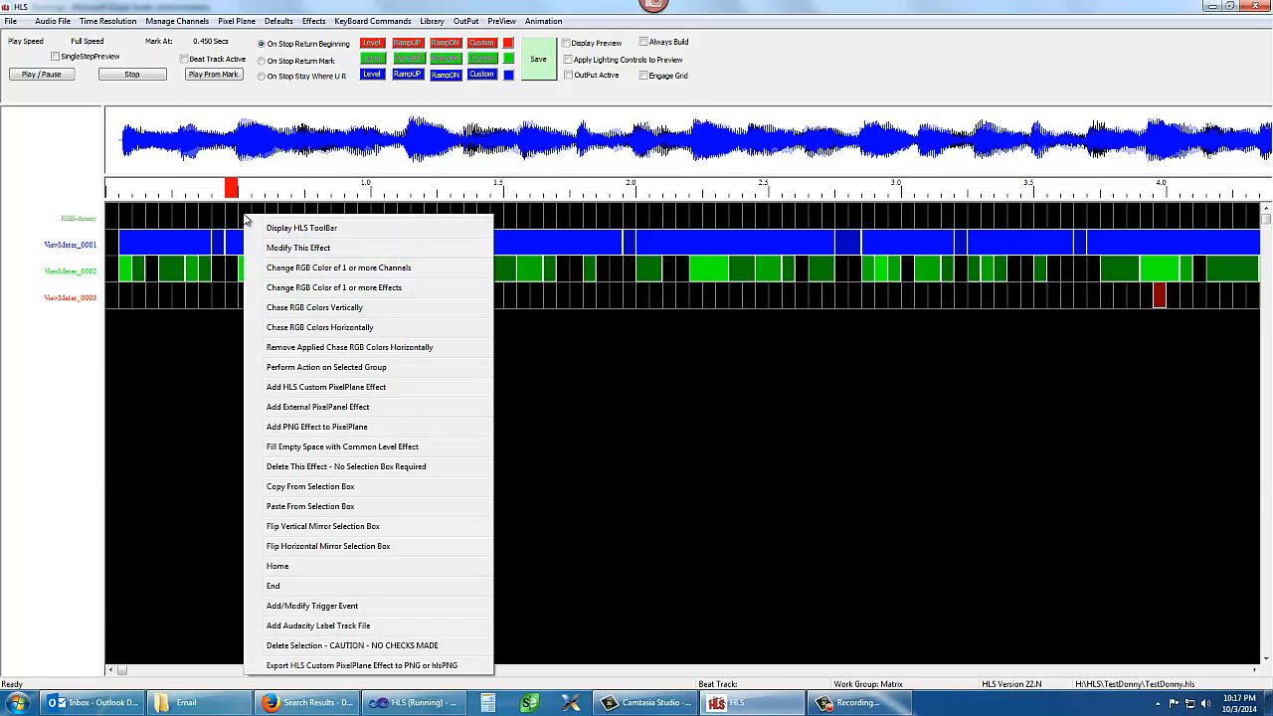
{"action": "left_click", "coordinate": [312, 390]}
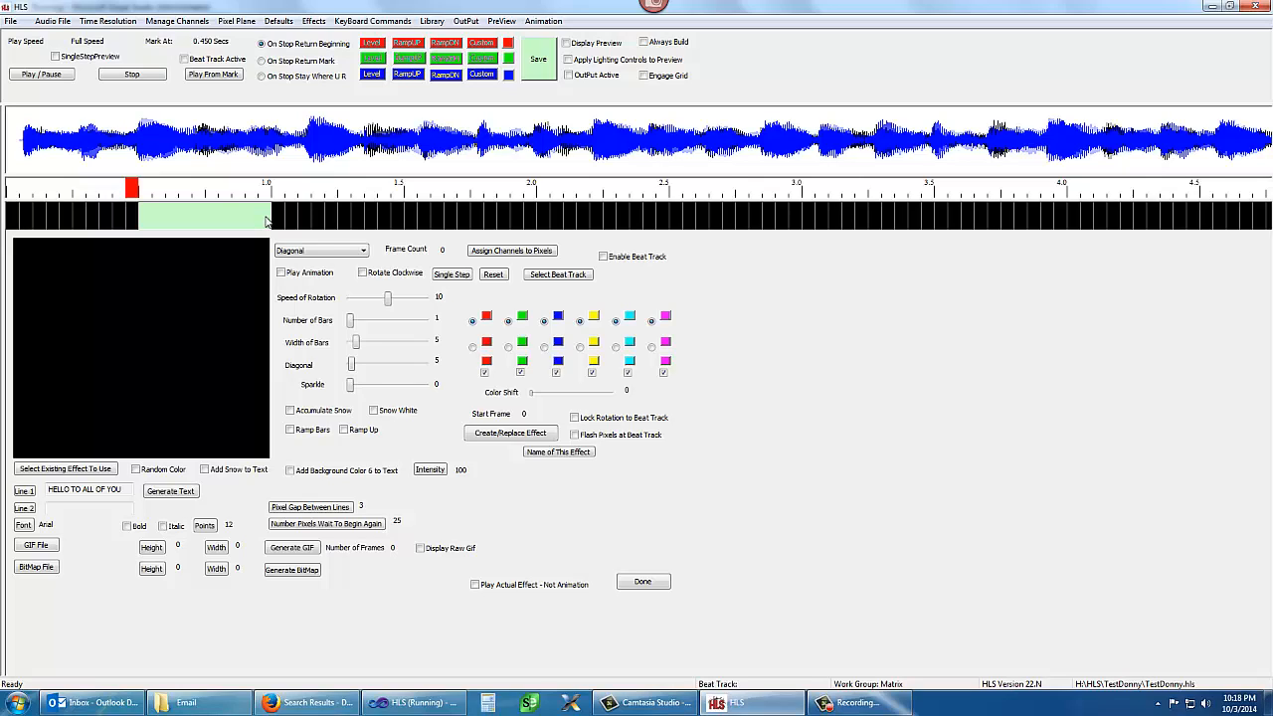
{"action": "left_click_drag", "start_coordinate": [267, 221], "coordinate": [994, 221]}
{"action": "key", "text": "Right"}
{"action": "key", "text": "Right"}
{"action": "key", "text": "Right"}
{"action": "key", "text": "Right"}
{"action": "key", "text": "Right"}
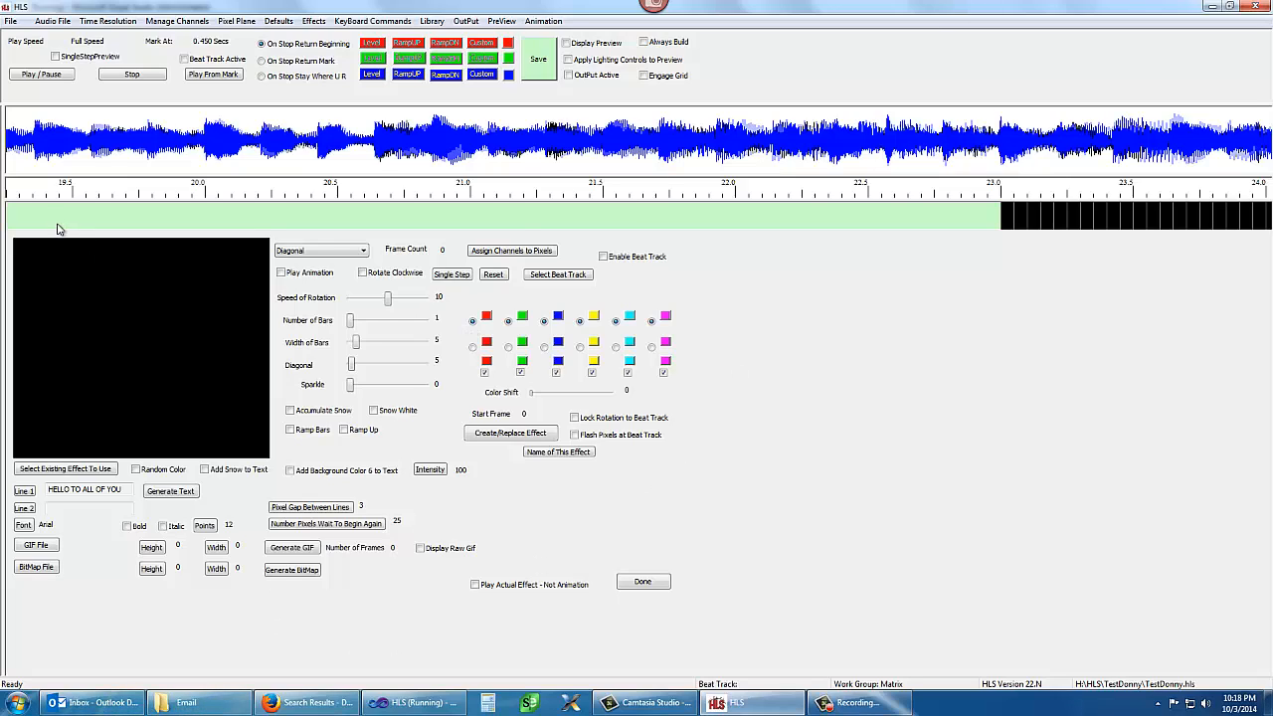
- Choose the Horizontal Text effect with a speed of rotation of 0 and an injection height of 1
{"action": "left_click", "coordinate": [365, 250]}
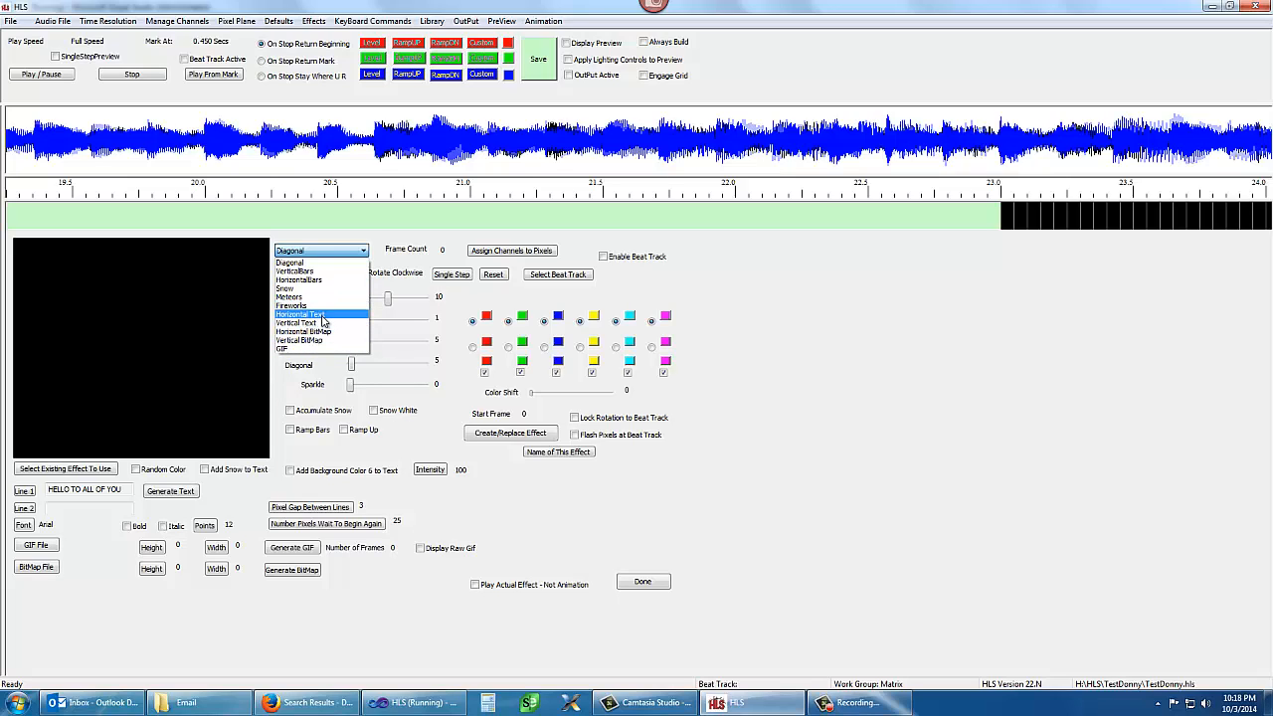
{"action": "left_click", "coordinate": [324, 316]}
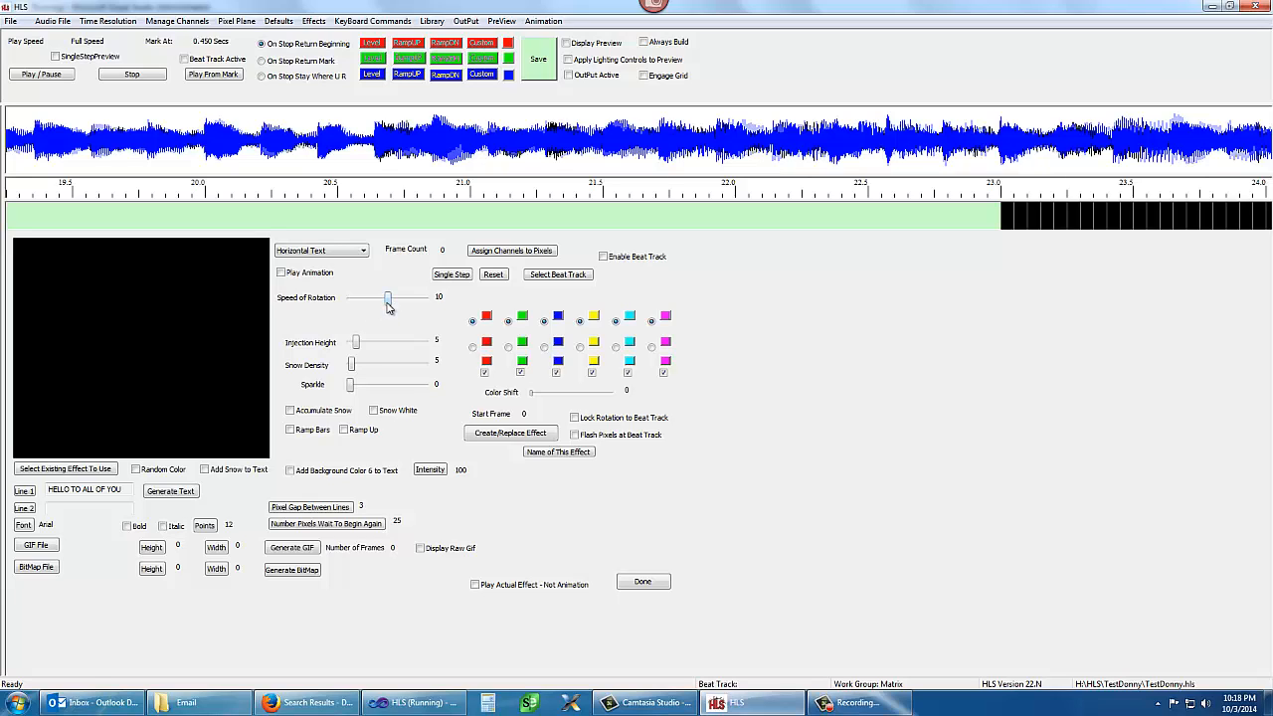
{"action": "left_click_drag", "start_coordinate": [388, 307], "coordinate": [343, 307]}
{"action": "left_click_drag", "start_coordinate": [354, 345], "coordinate": [348, 343]}
- Accept HELLO TO ALL OF YOU as the first text line and set the number of pixels to wait before restarting to 1
{"action": "left_click", "coordinate": [28, 491]}
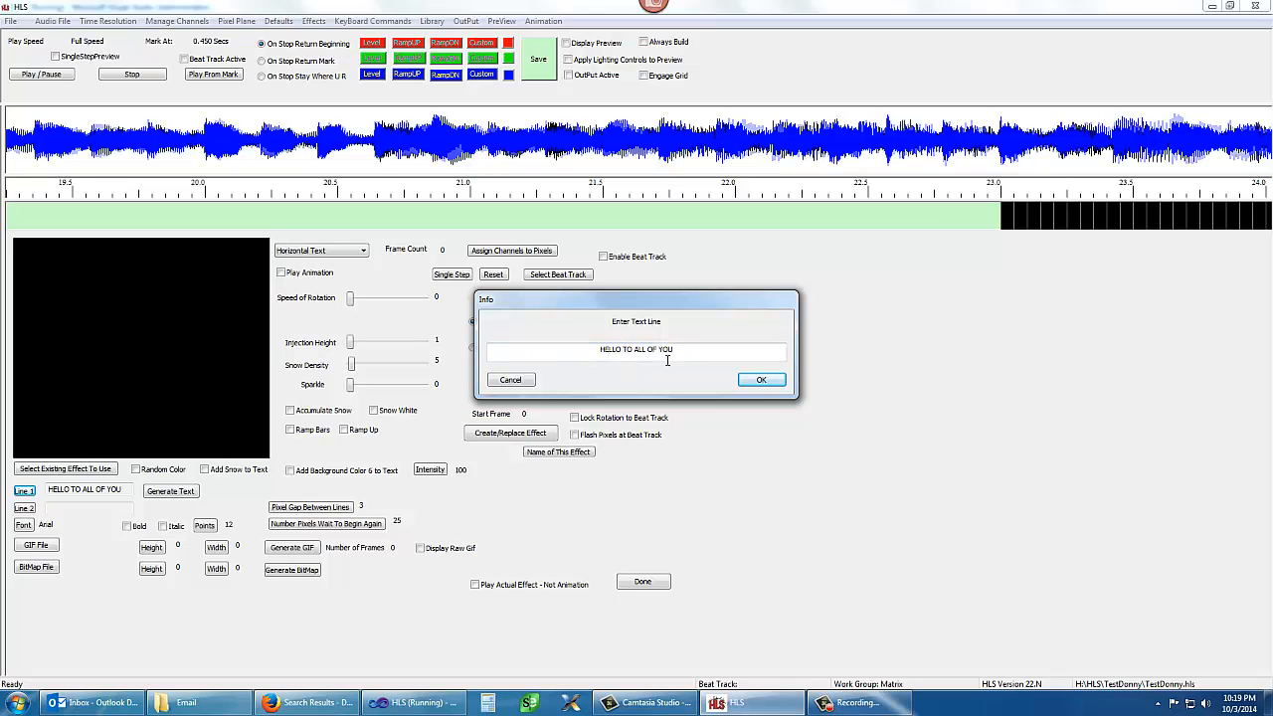
{"action": "left_click", "coordinate": [762, 384]}
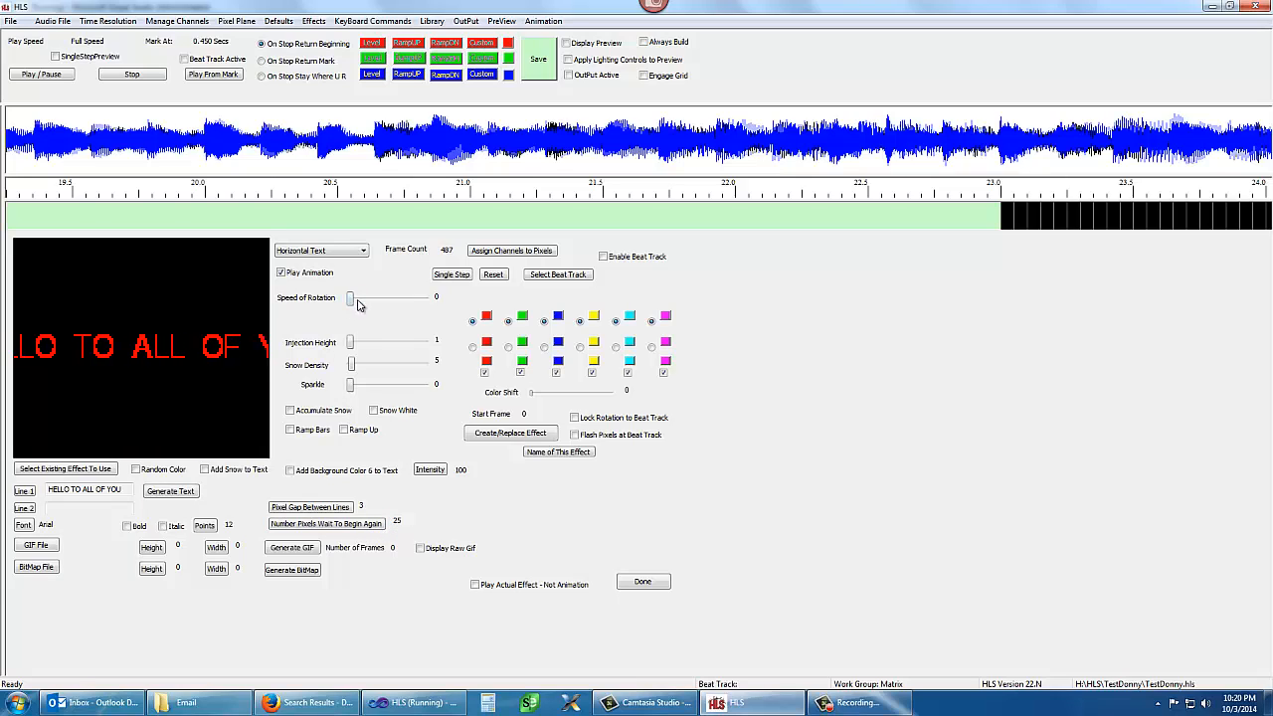
{"action": "left_click", "coordinate": [372, 529]}
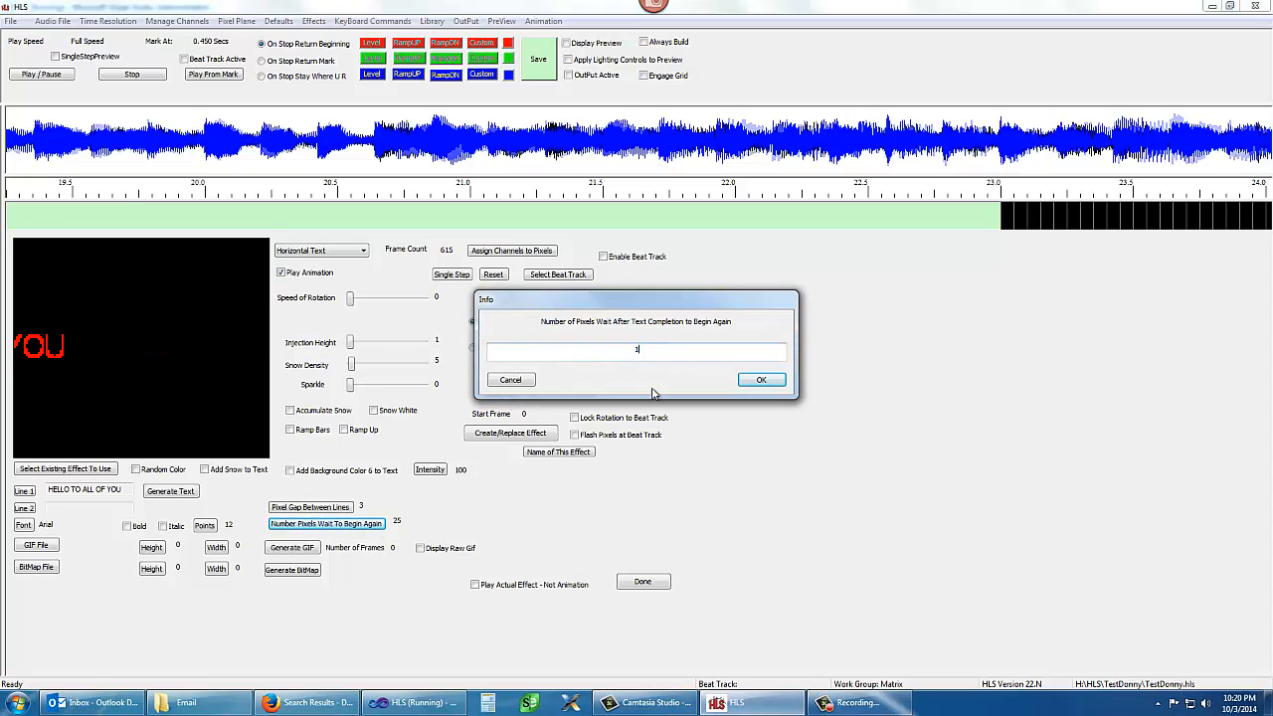
{"action": "left_click", "coordinate": [760, 382]}
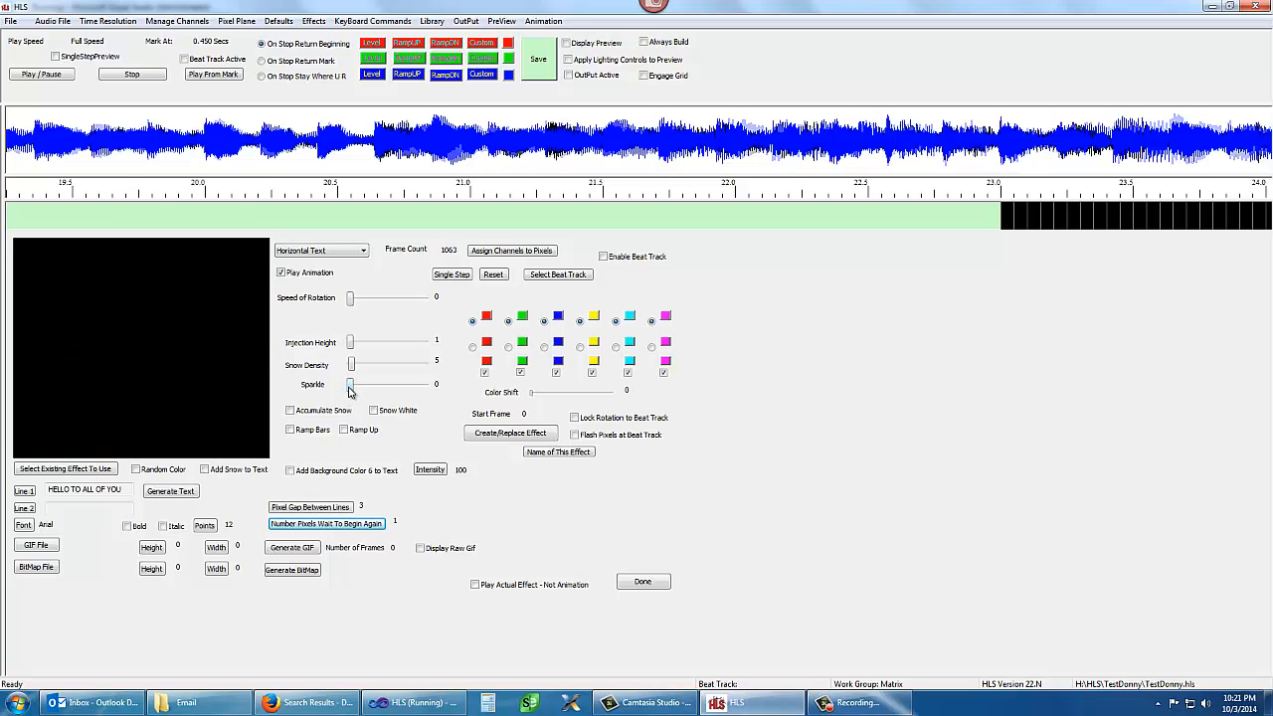
- Try sparkle levels of 64 and 156 and random colors on the scrolling text, resetting sparkle to 0 and random color to off
{"action": "left_click_drag", "start_coordinate": [349, 387], "coordinate": [374, 386]}
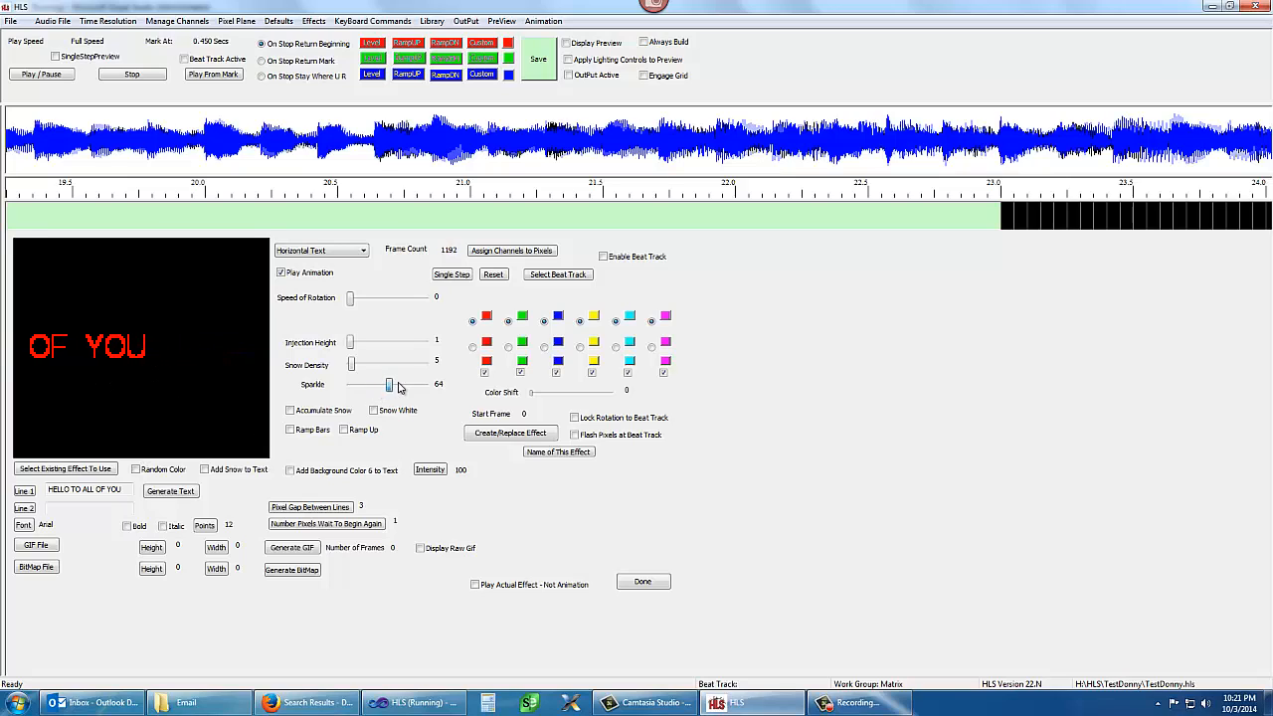
{"action": "left_click_drag", "start_coordinate": [374, 384], "coordinate": [396, 383]}
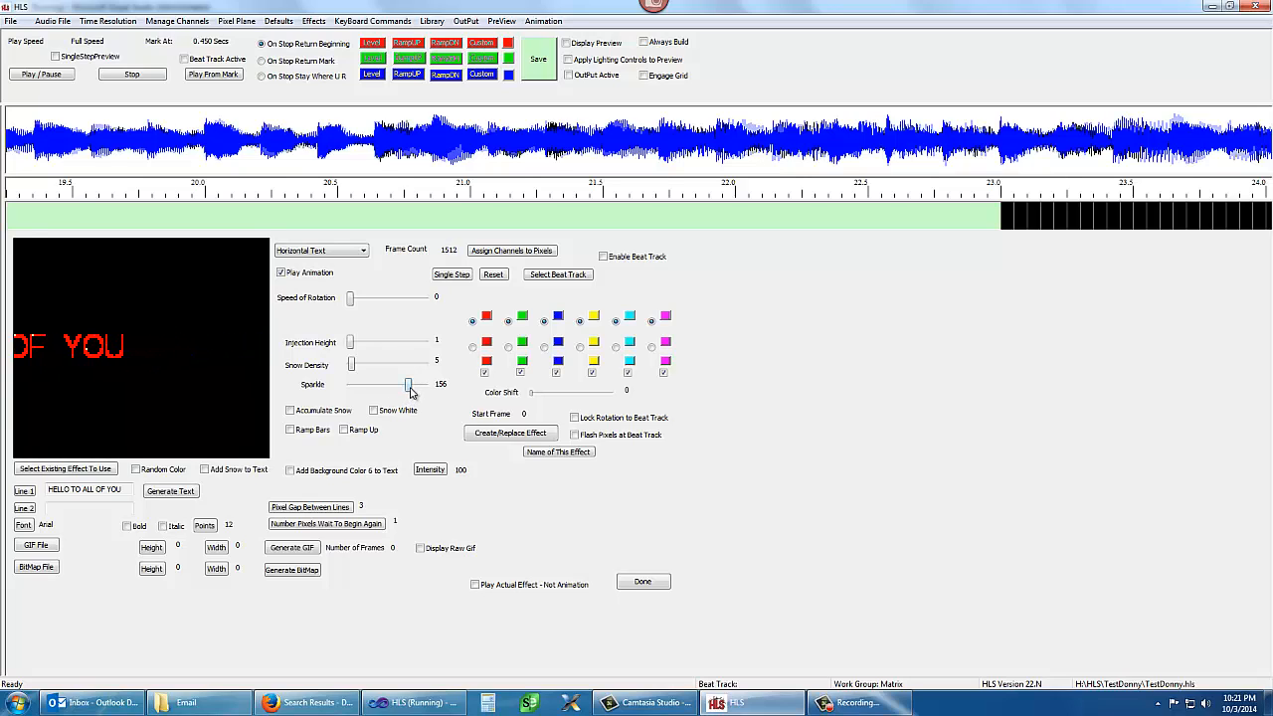
{"action": "left_click_drag", "start_coordinate": [408, 392], "coordinate": [328, 396]}
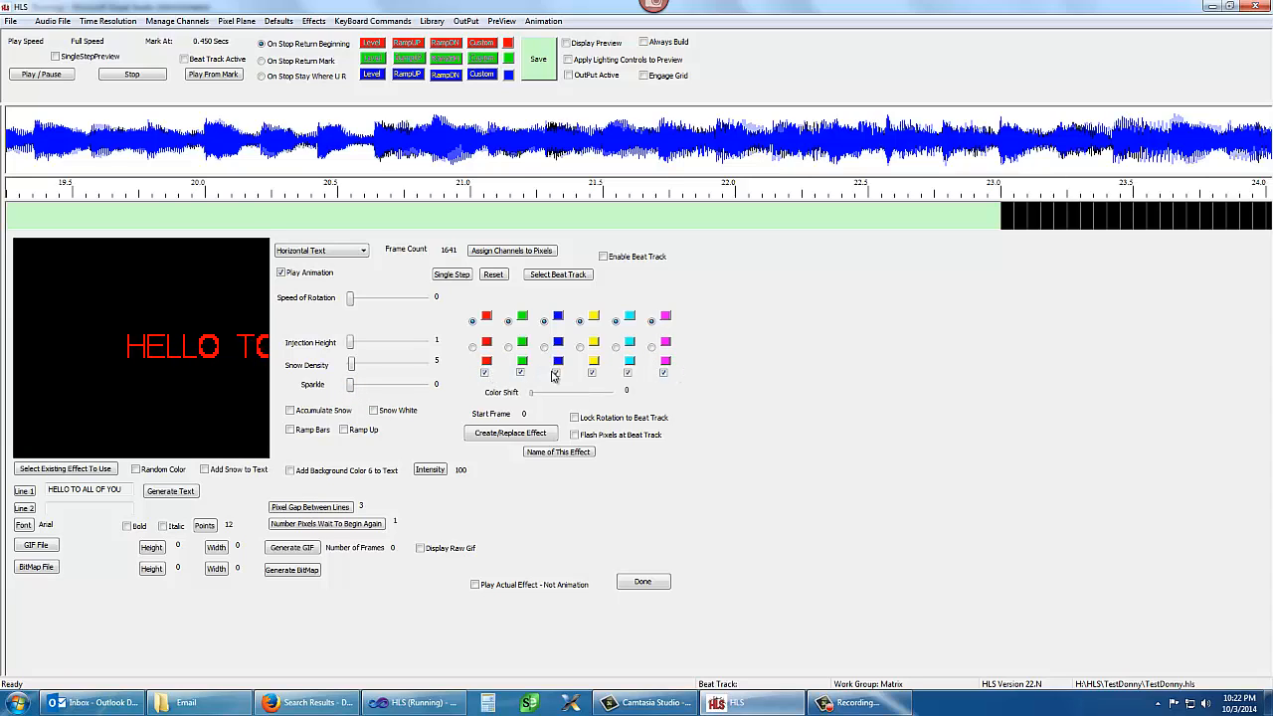
{"action": "left_click", "coordinate": [136, 471]}
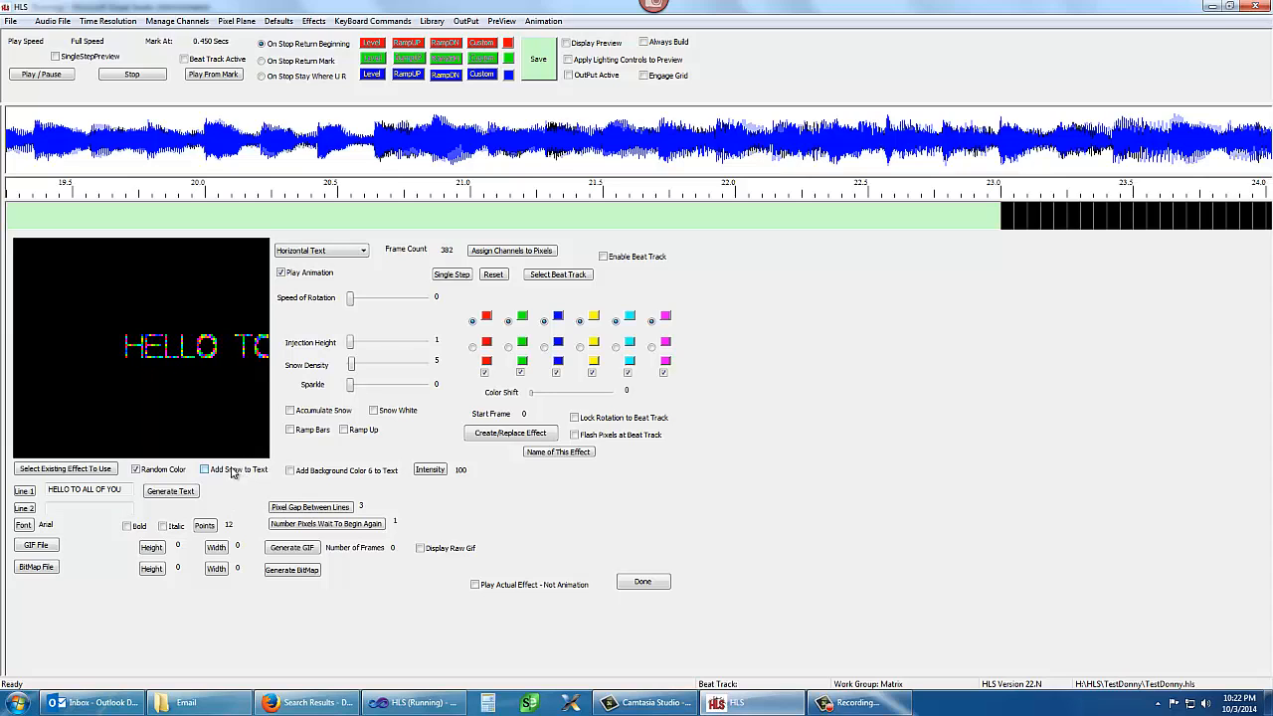
{"action": "left_click", "coordinate": [135, 468]}
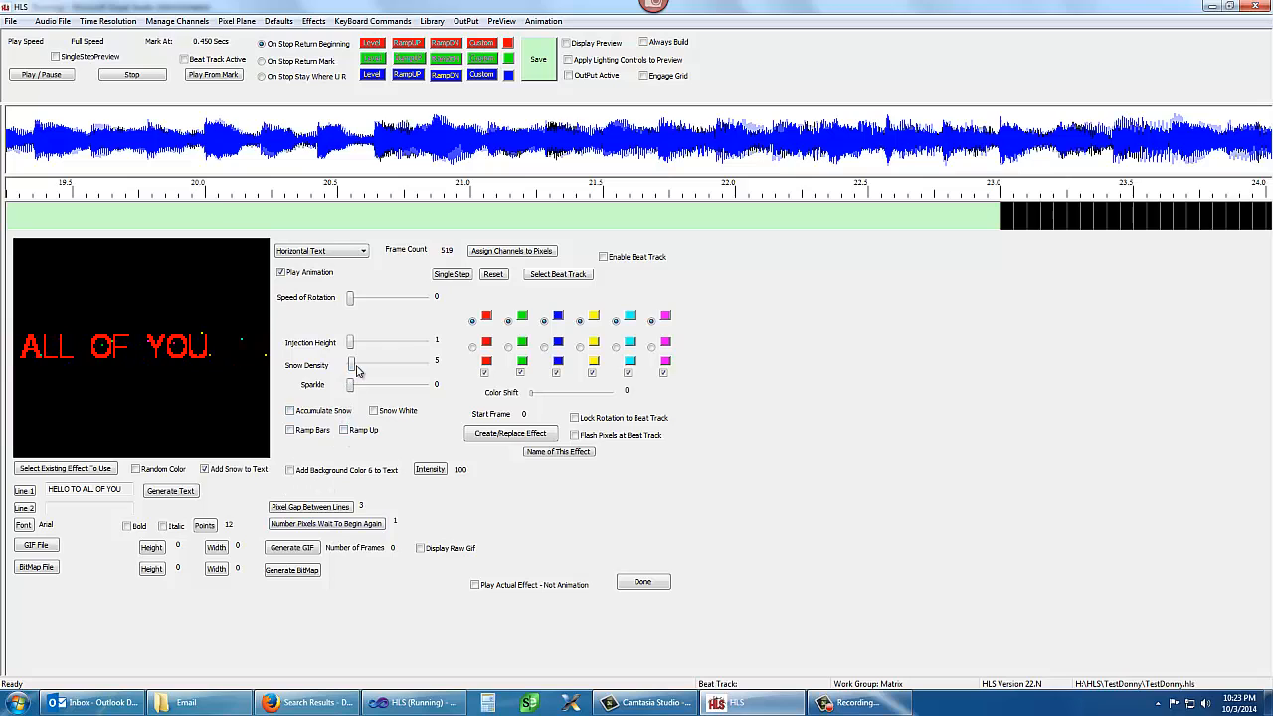
- Try the text's snow with density 173 and sparkle 142, and reset density to 1 and sparkle to 0 with snow off
{"action": "left_click_drag", "start_coordinate": [352, 366], "coordinate": [401, 364]}
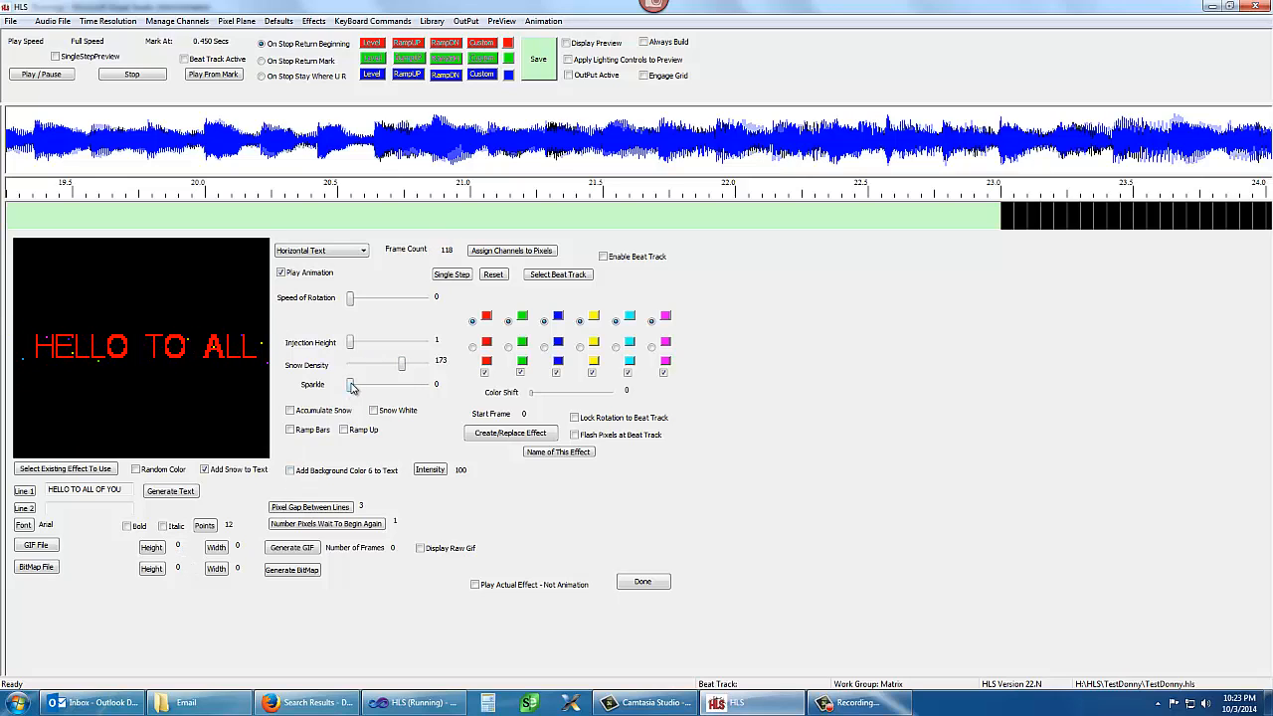
{"action": "left_click_drag", "start_coordinate": [351, 384], "coordinate": [402, 386]}
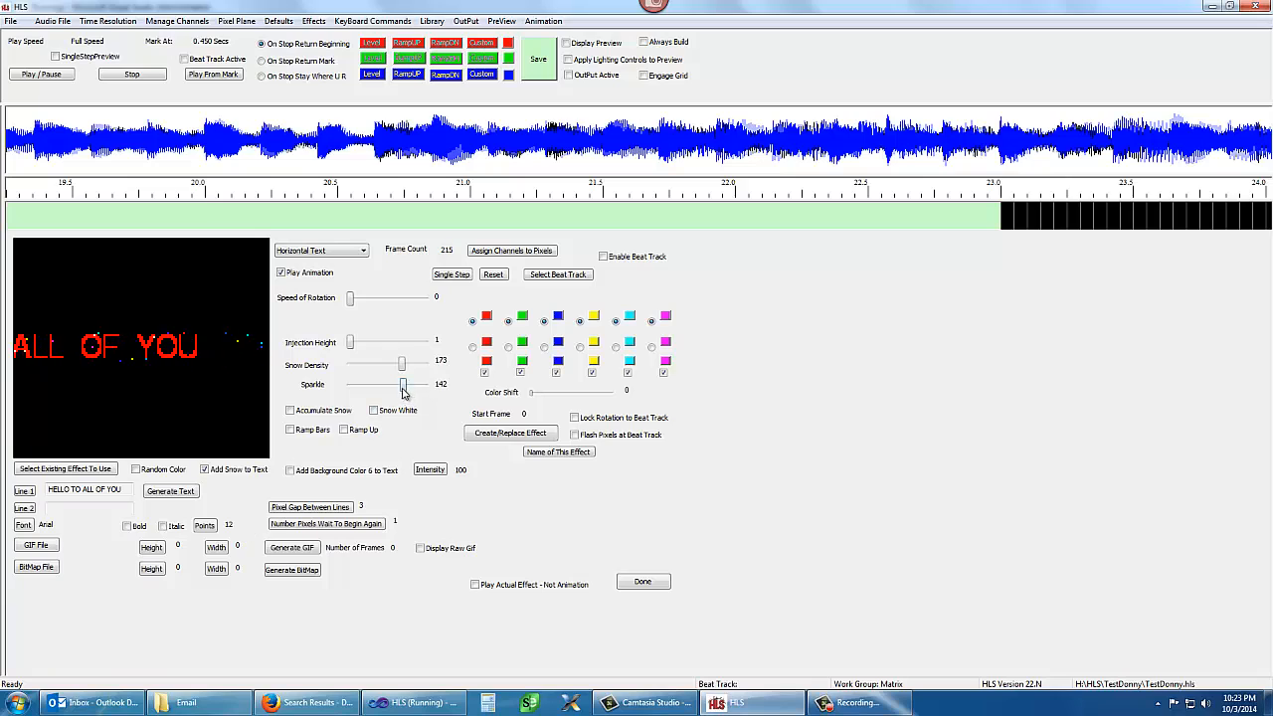
{"action": "left_click_drag", "start_coordinate": [404, 386], "coordinate": [318, 371]}
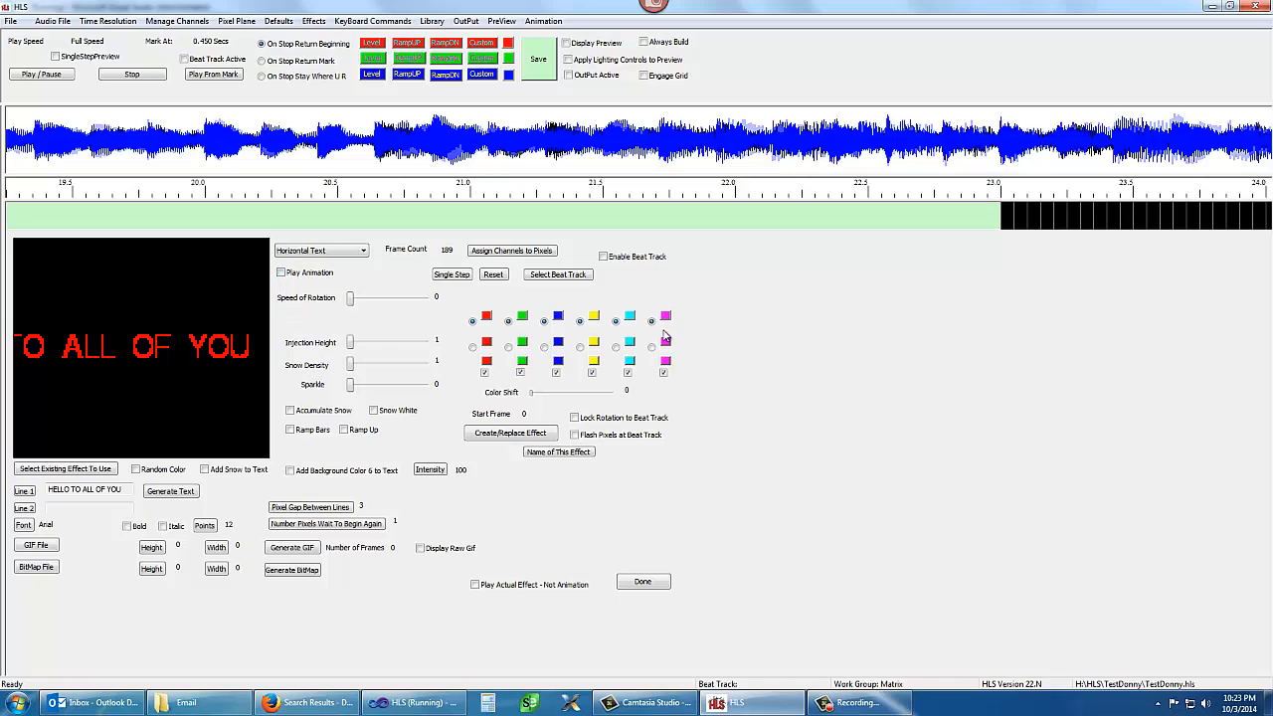
- Change the first swatch of color 6 to light cyan with RGB values 160, 255, 255
{"action": "left_click", "coordinate": [665, 316]}
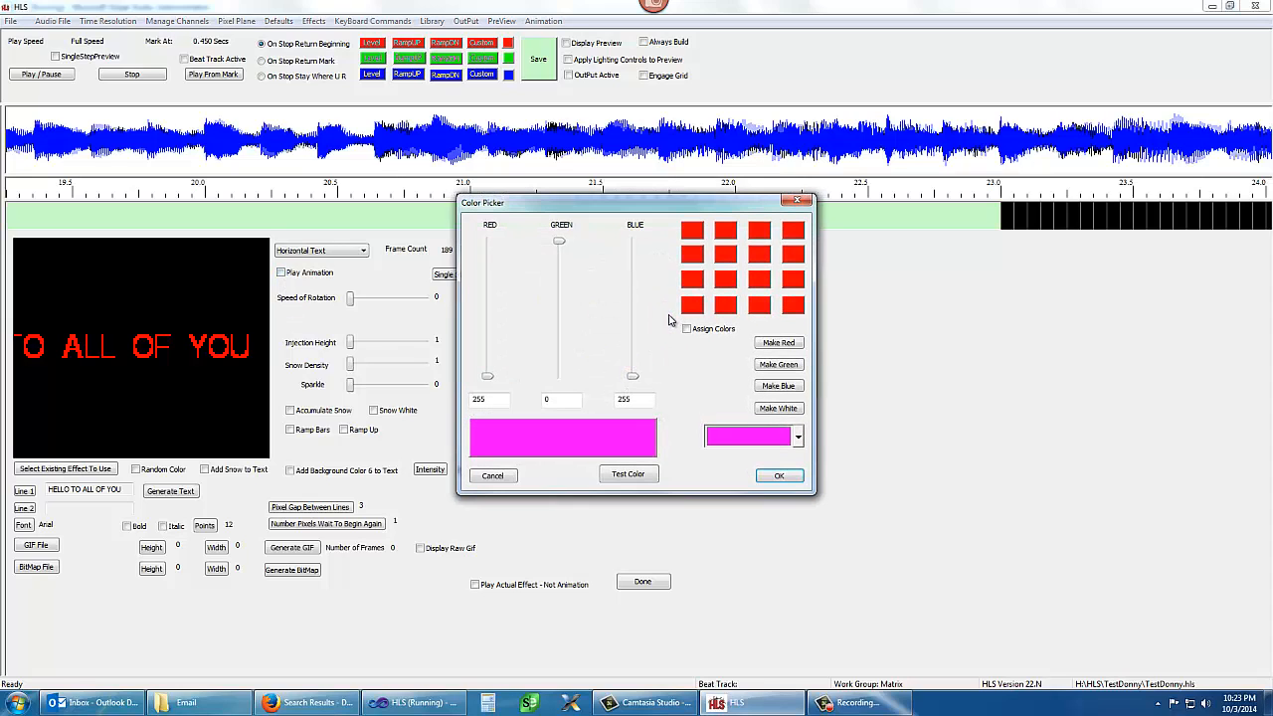
{"action": "left_click", "coordinate": [798, 437]}
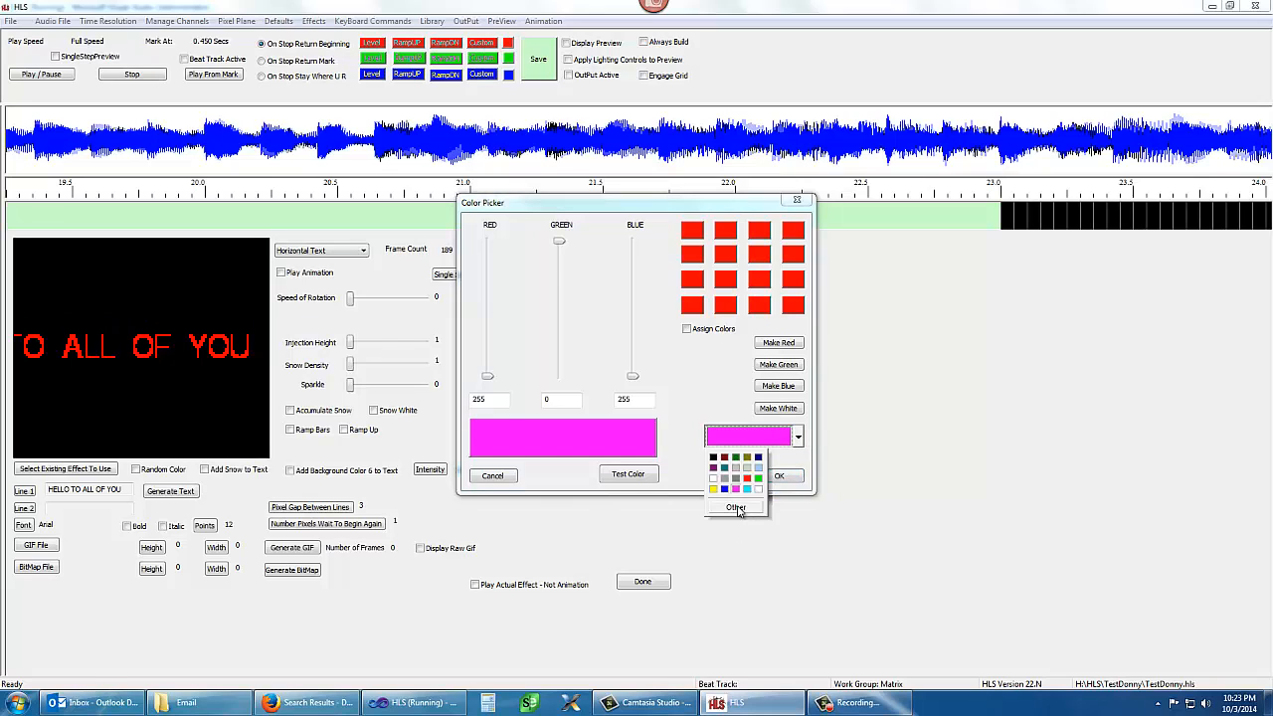
{"action": "left_click", "coordinate": [737, 508]}
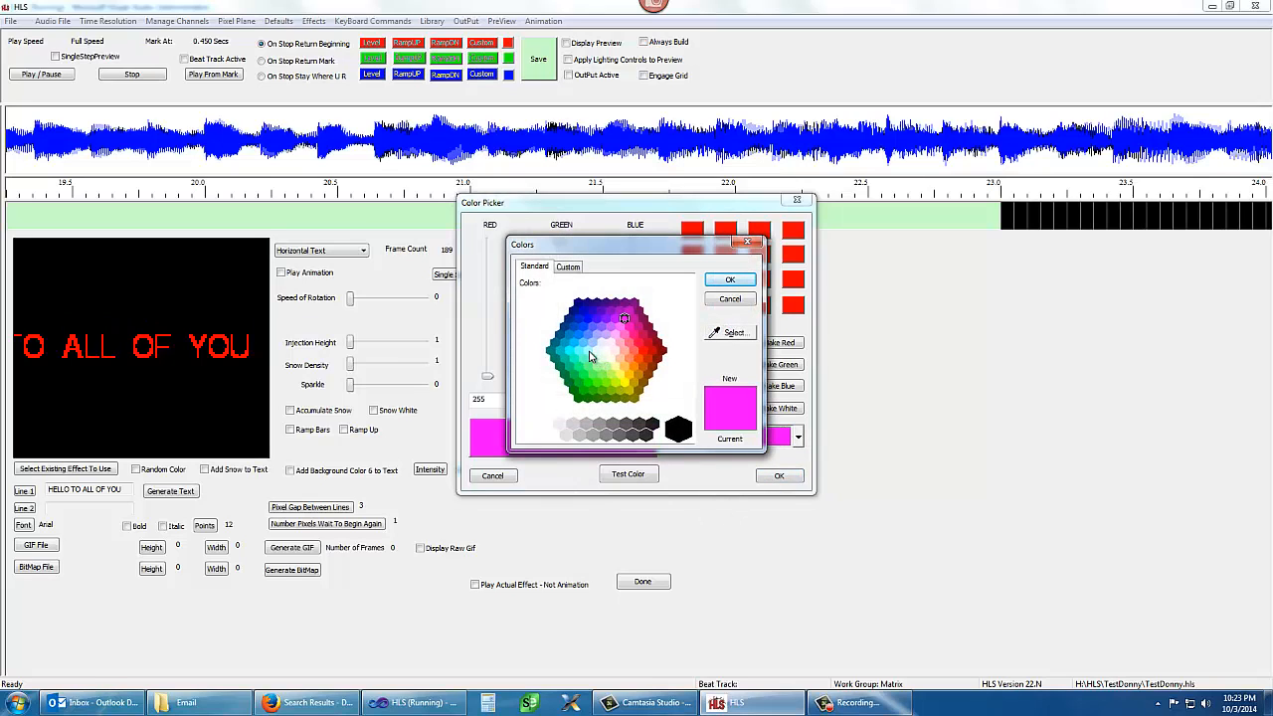
{"action": "left_click", "coordinate": [587, 351]}
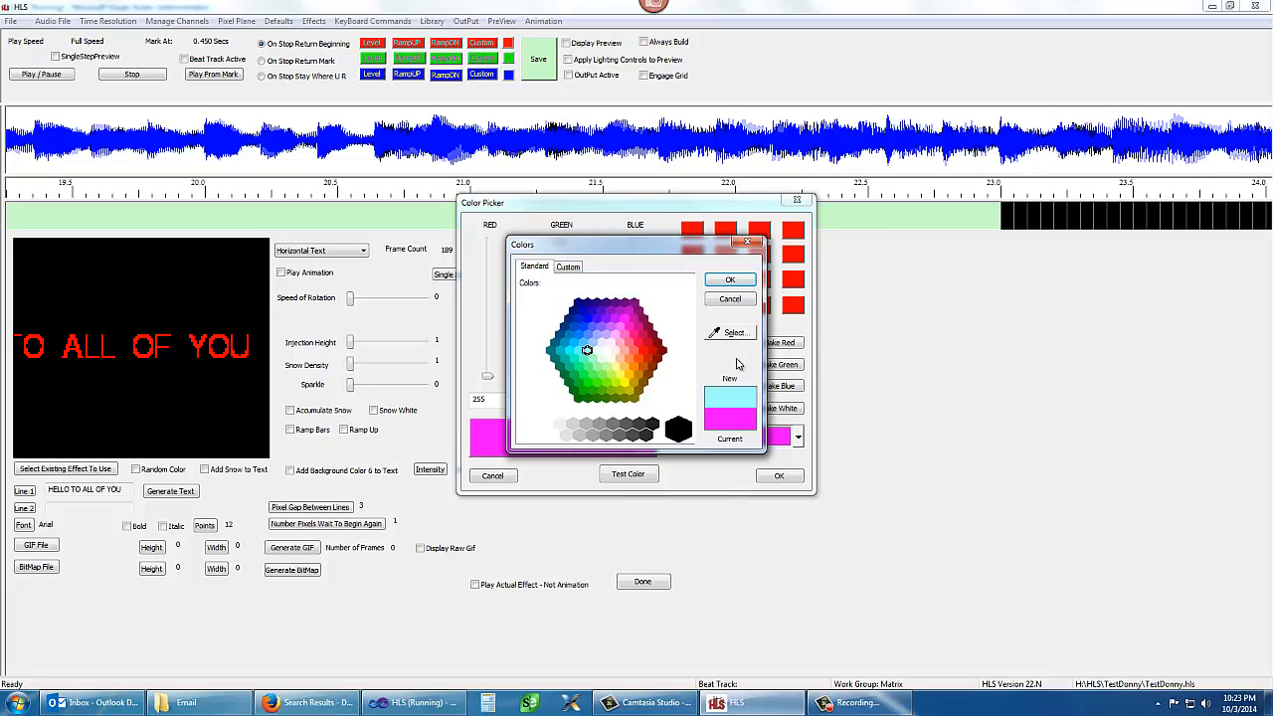
{"action": "left_click", "coordinate": [731, 280]}
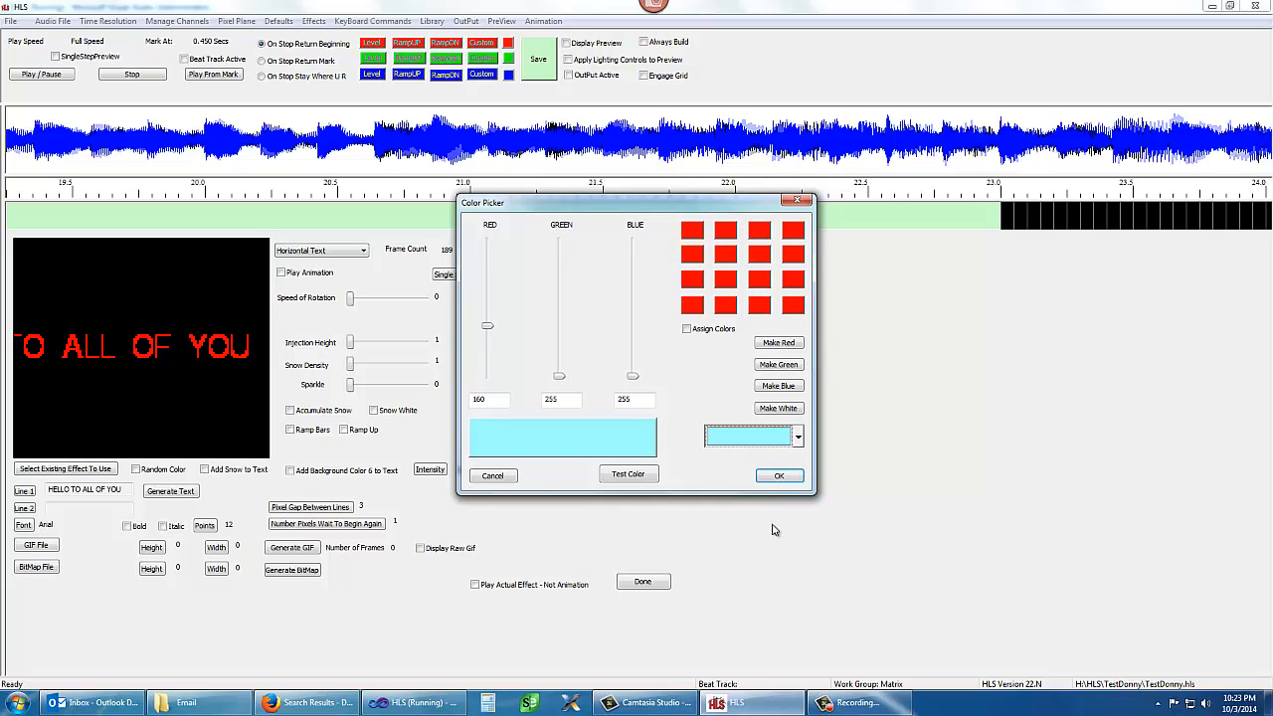
{"action": "left_click", "coordinate": [779, 476]}
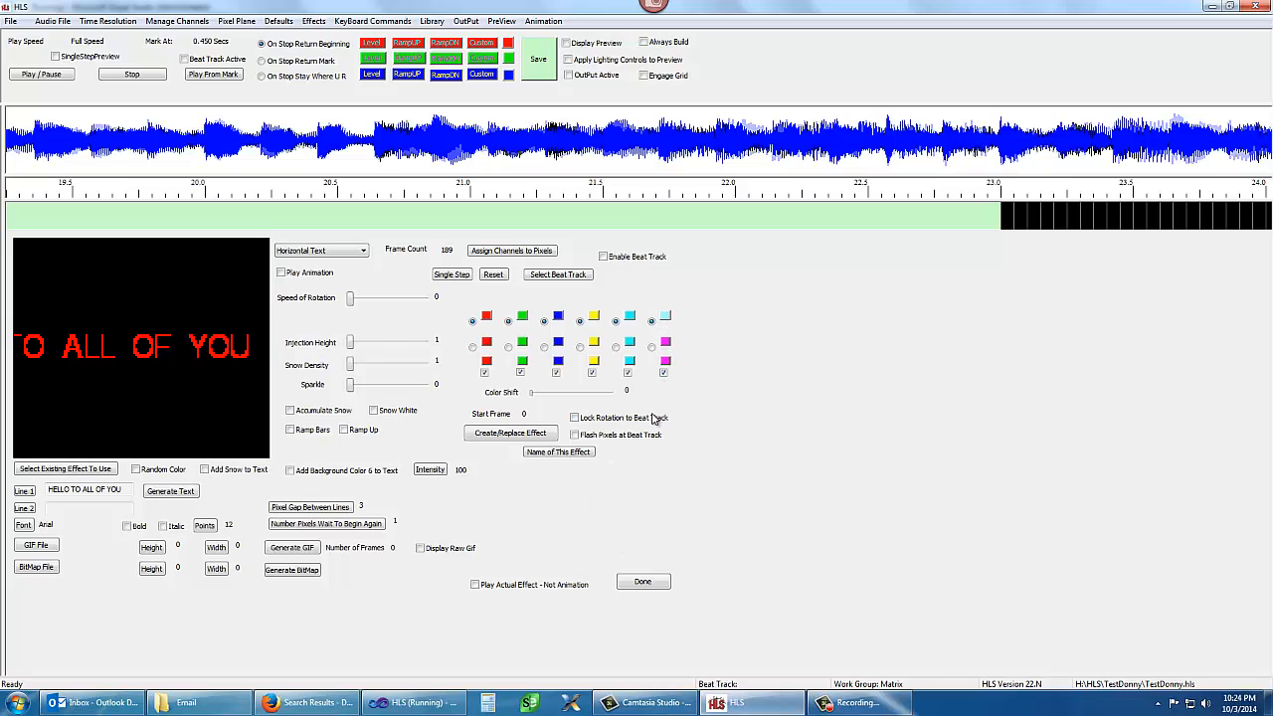
- Add background color 6 to the text, play the animation, and set the background intensity to 35 percent
{"action": "left_click", "coordinate": [291, 472]}
{"action": "left_click", "coordinate": [282, 273]}
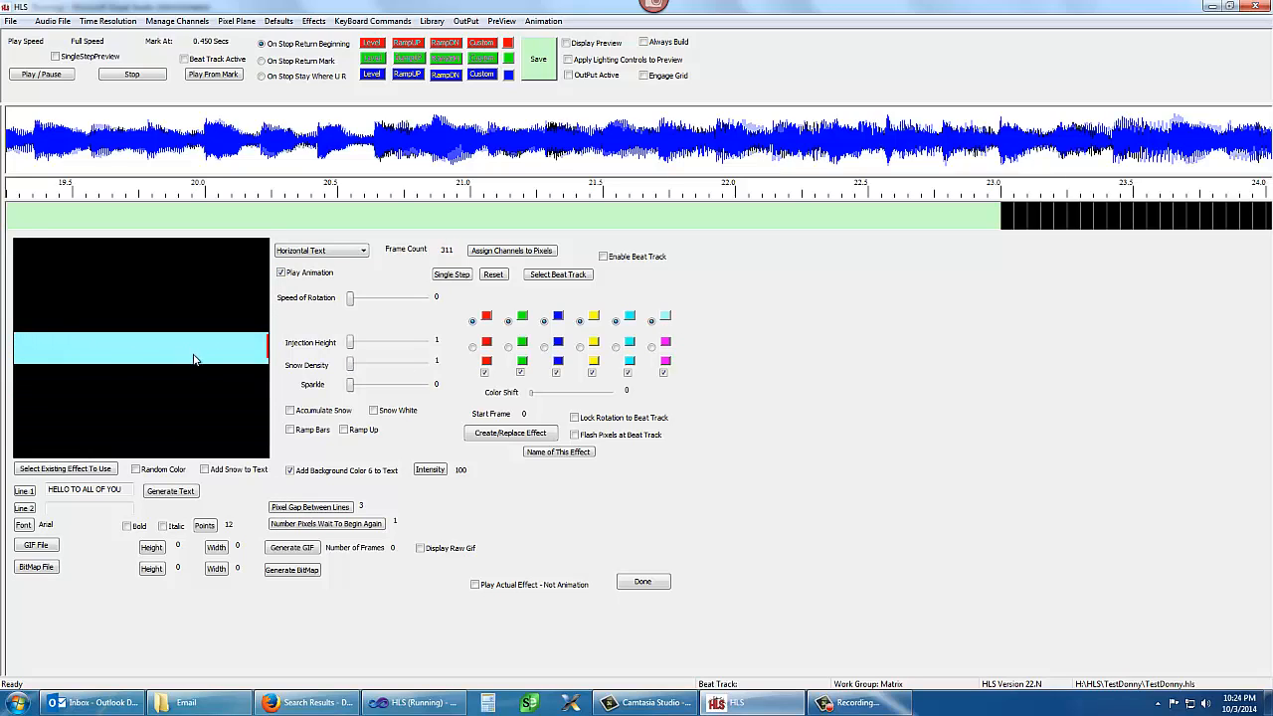
{"action": "left_click", "coordinate": [430, 470]}
{"action": "double_click", "coordinate": [619, 351]}
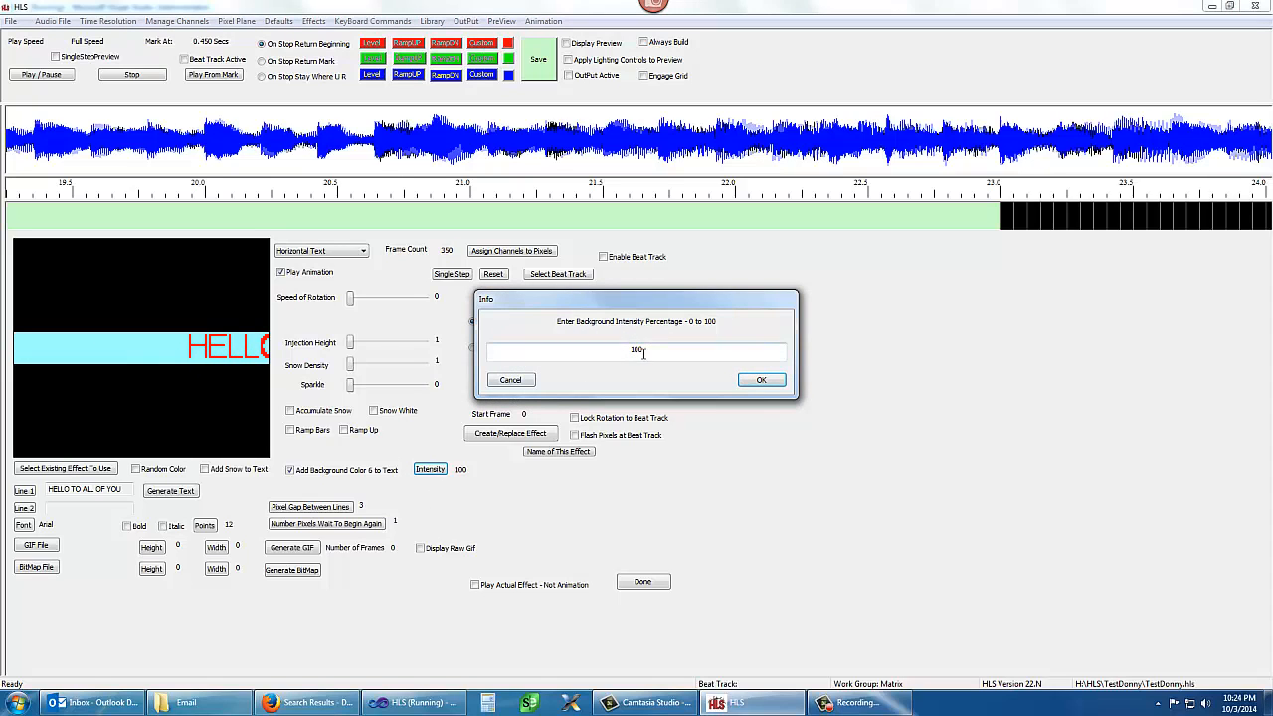
{"action": "type", "text": "35"}
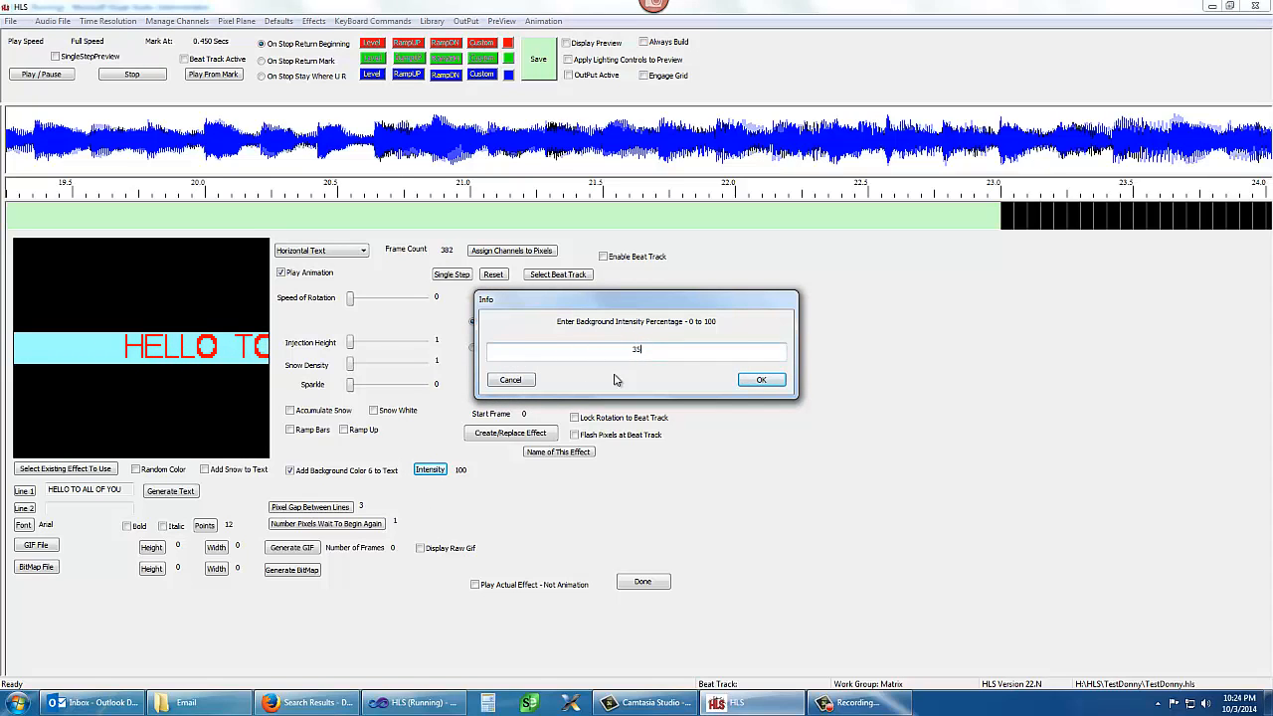
{"action": "left_click", "coordinate": [758, 380]}
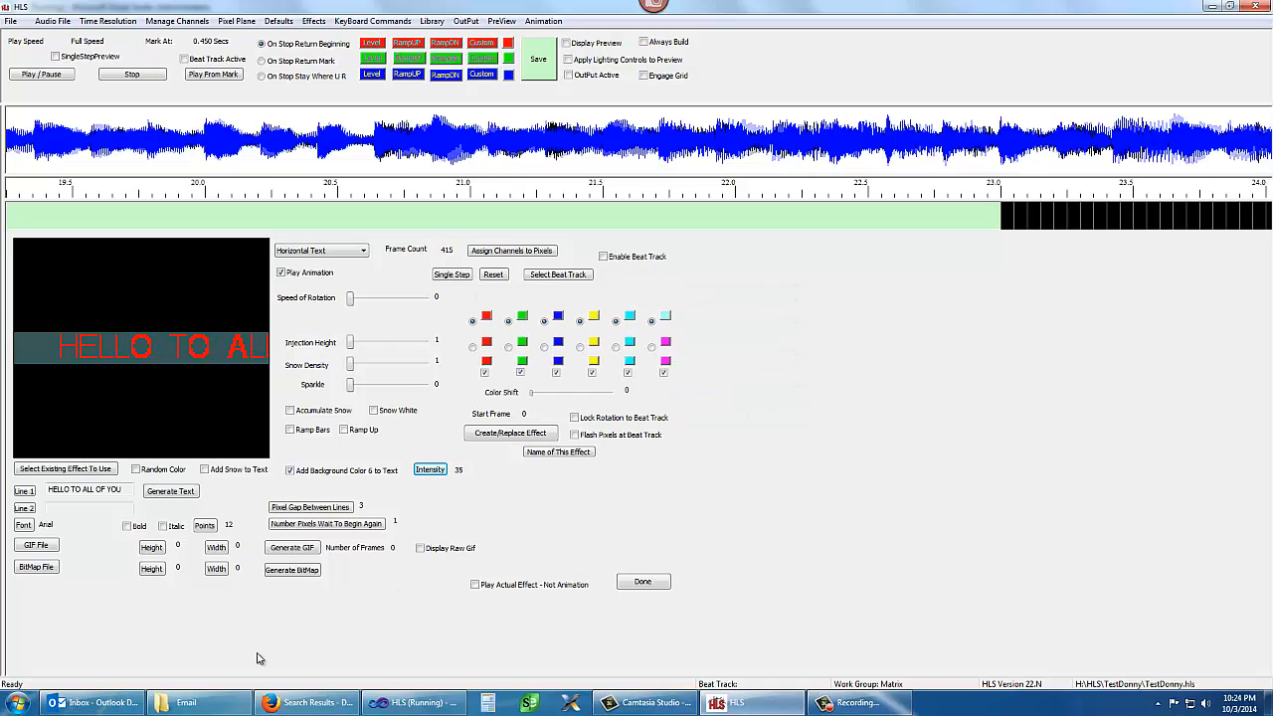
- Try random colors, and snow with sparkle 103, over the text background, and switch these options off again
{"action": "left_click", "coordinate": [136, 470]}
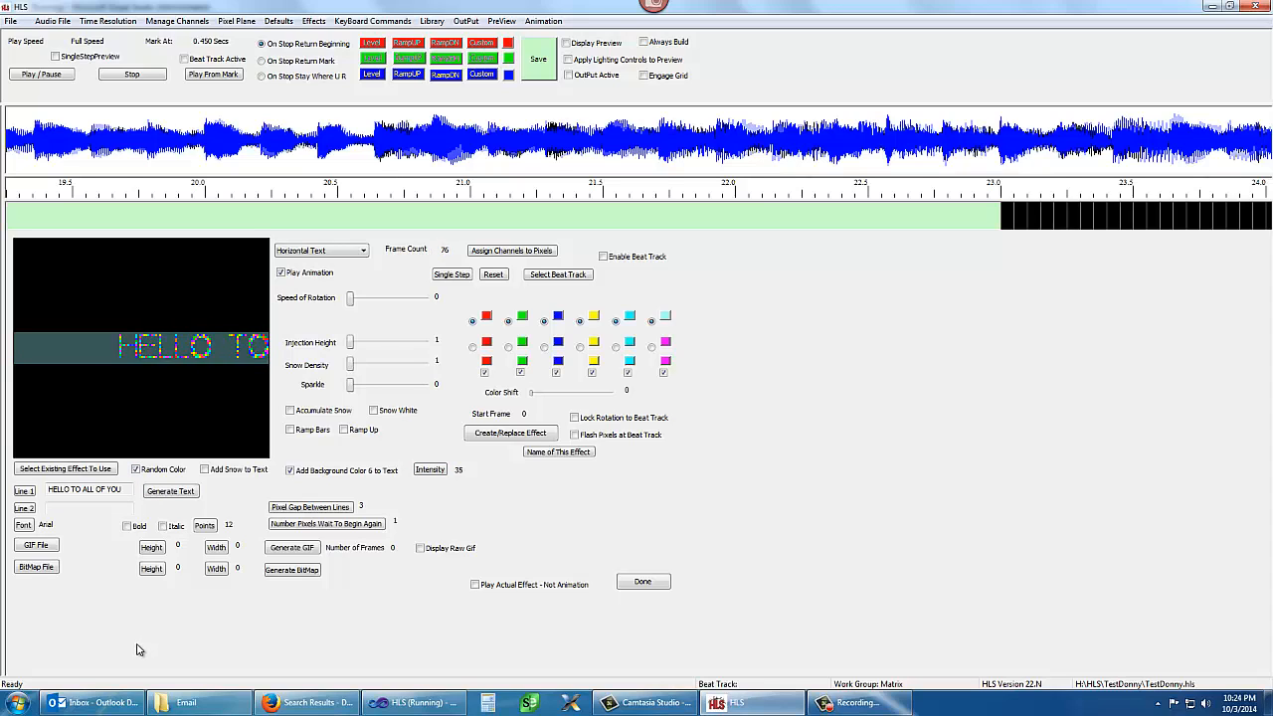
{"action": "left_click", "coordinate": [135, 470]}
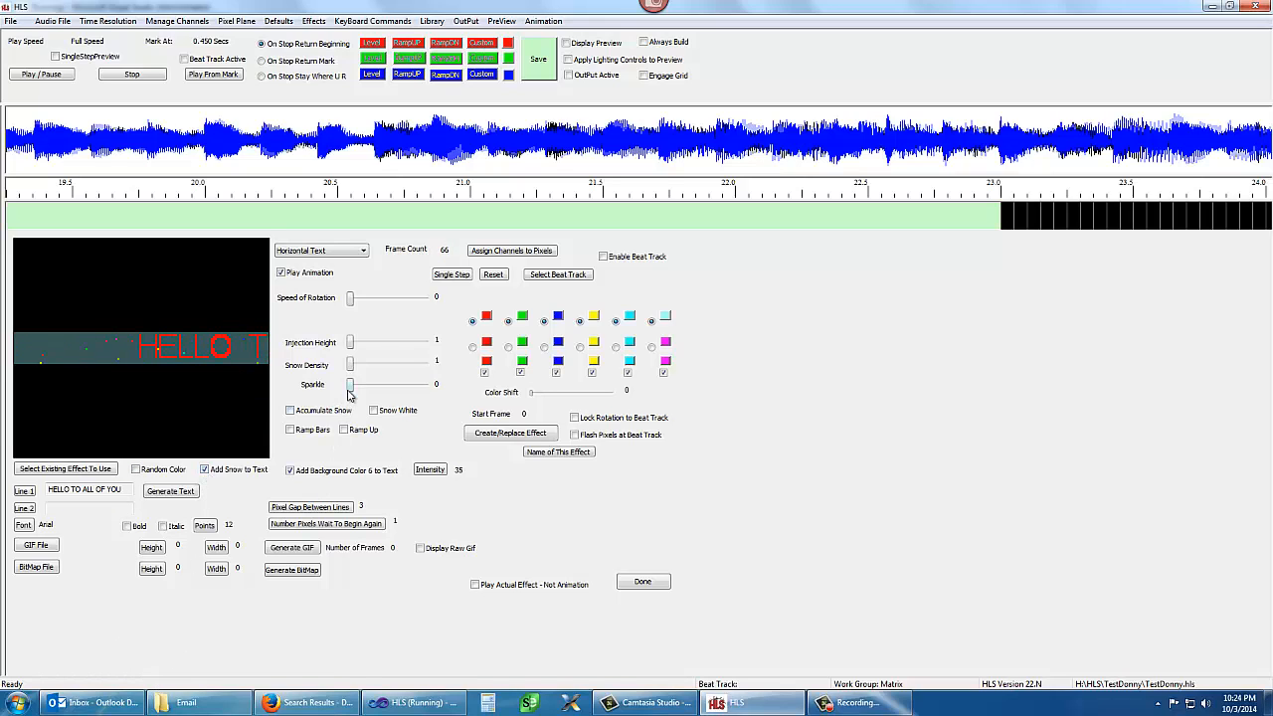
{"action": "left_click_drag", "start_coordinate": [349, 388], "coordinate": [389, 388]}
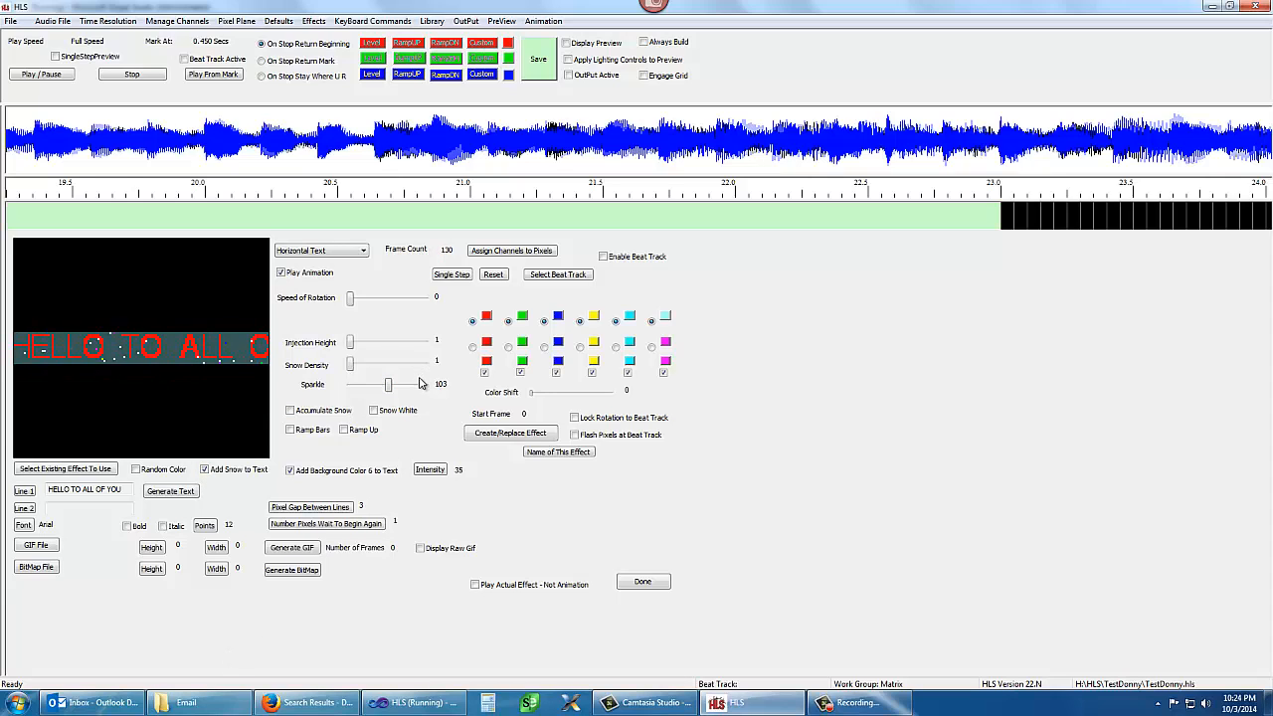
{"action": "left_click_drag", "start_coordinate": [389, 389], "coordinate": [325, 392]}
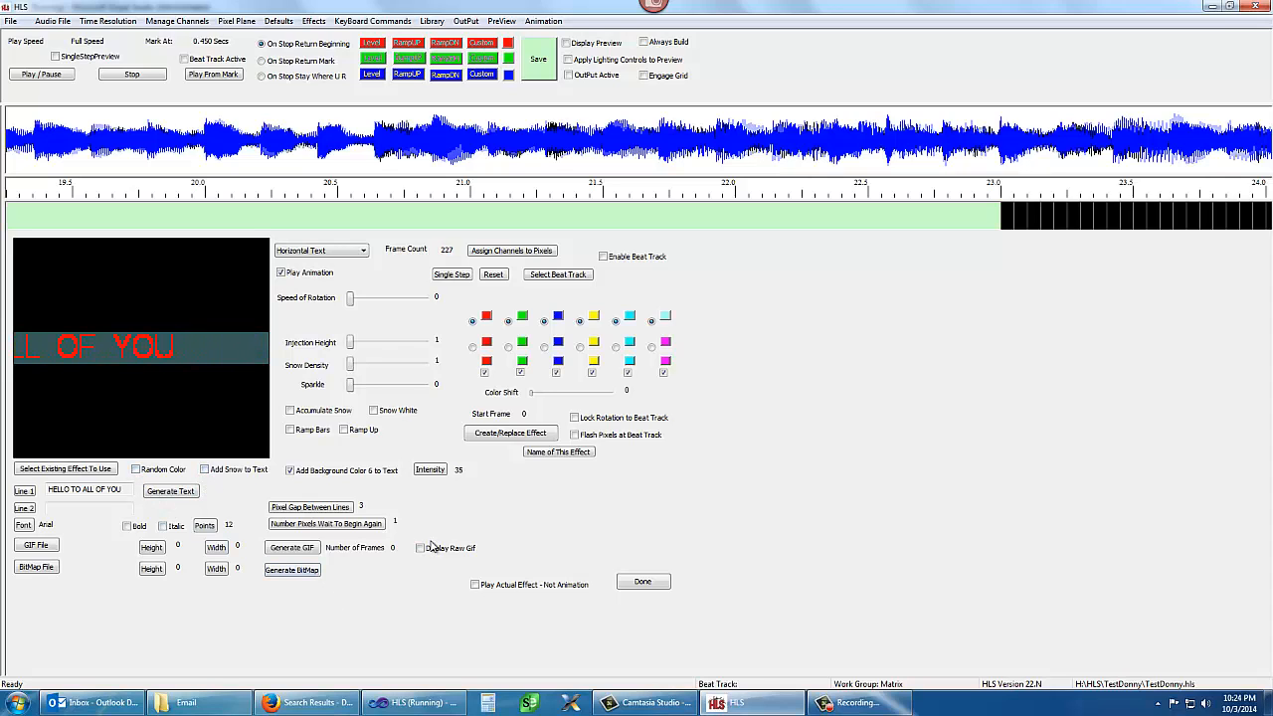
- Remove the background color from the text and raise the injection height in stages to 5, 9 and 12
{"action": "left_click", "coordinate": [290, 471]}
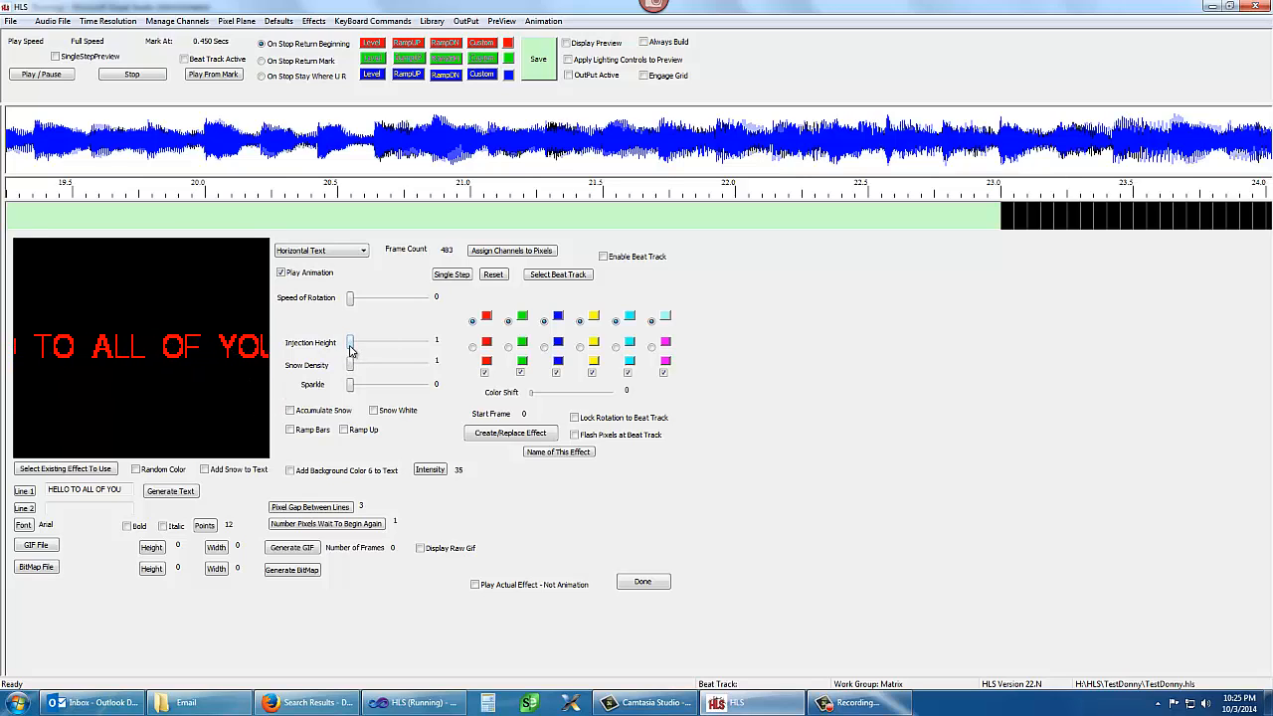
{"action": "left_click_drag", "start_coordinate": [351, 343], "coordinate": [356, 344]}
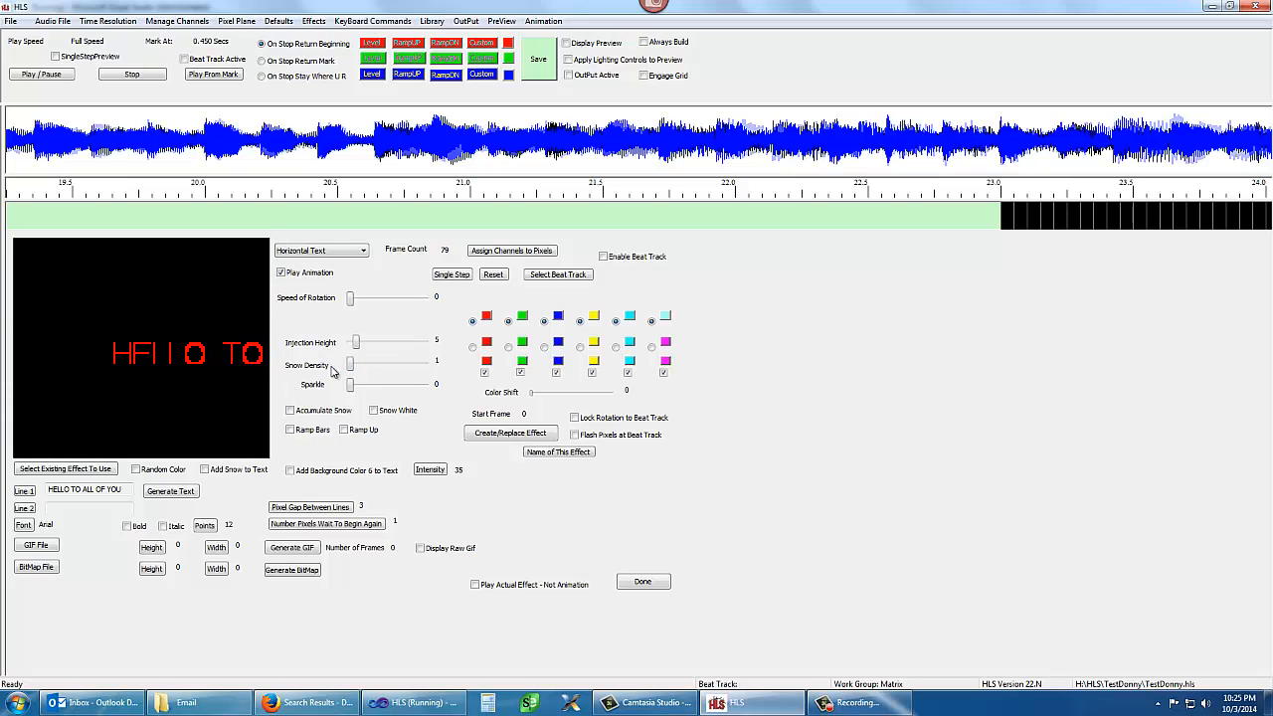
{"action": "left_click_drag", "start_coordinate": [358, 344], "coordinate": [363, 343]}
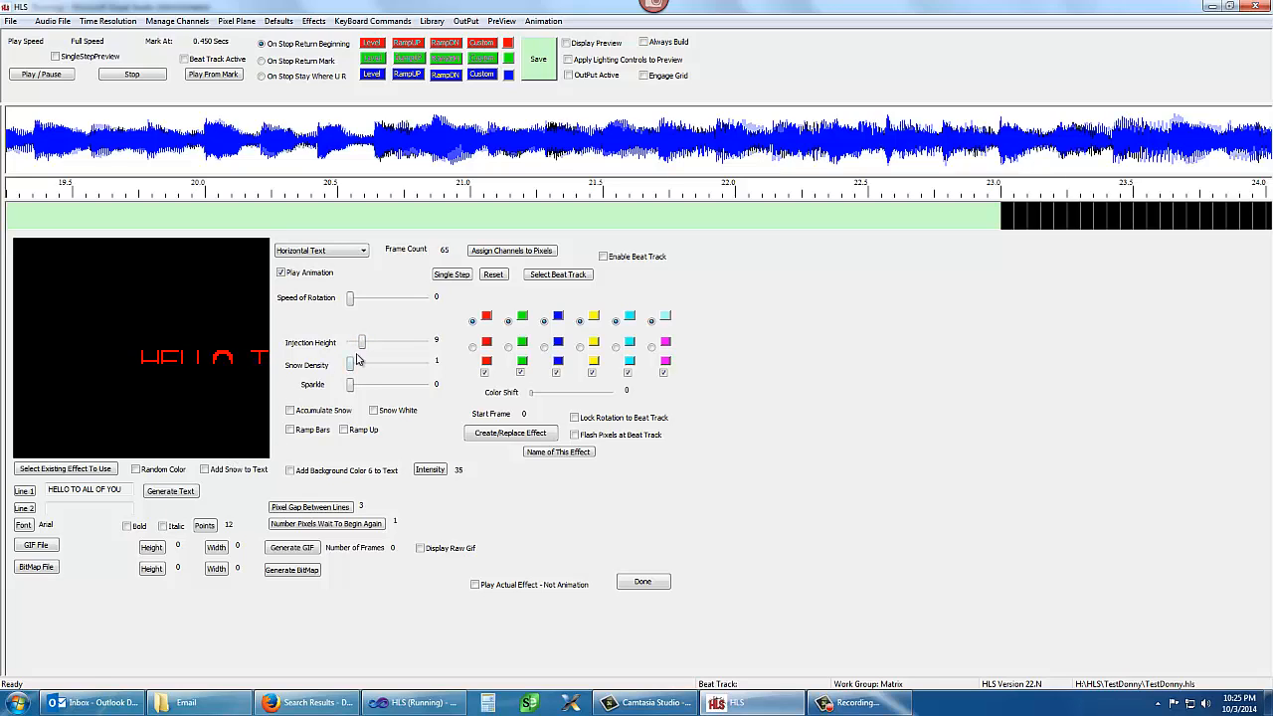
{"action": "left_click_drag", "start_coordinate": [362, 342], "coordinate": [366, 342]}
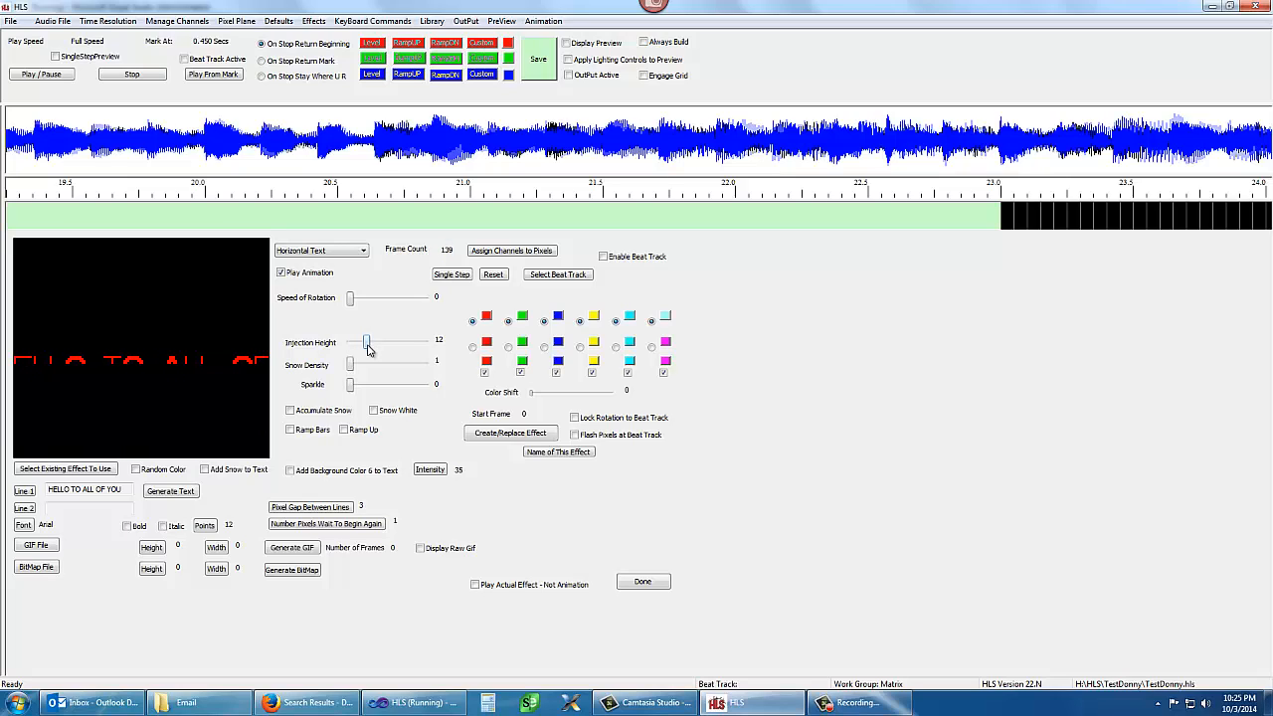
- Return the injection height to 1 and set the text size to 6 points
{"action": "left_click_drag", "start_coordinate": [367, 343], "coordinate": [350, 344]}
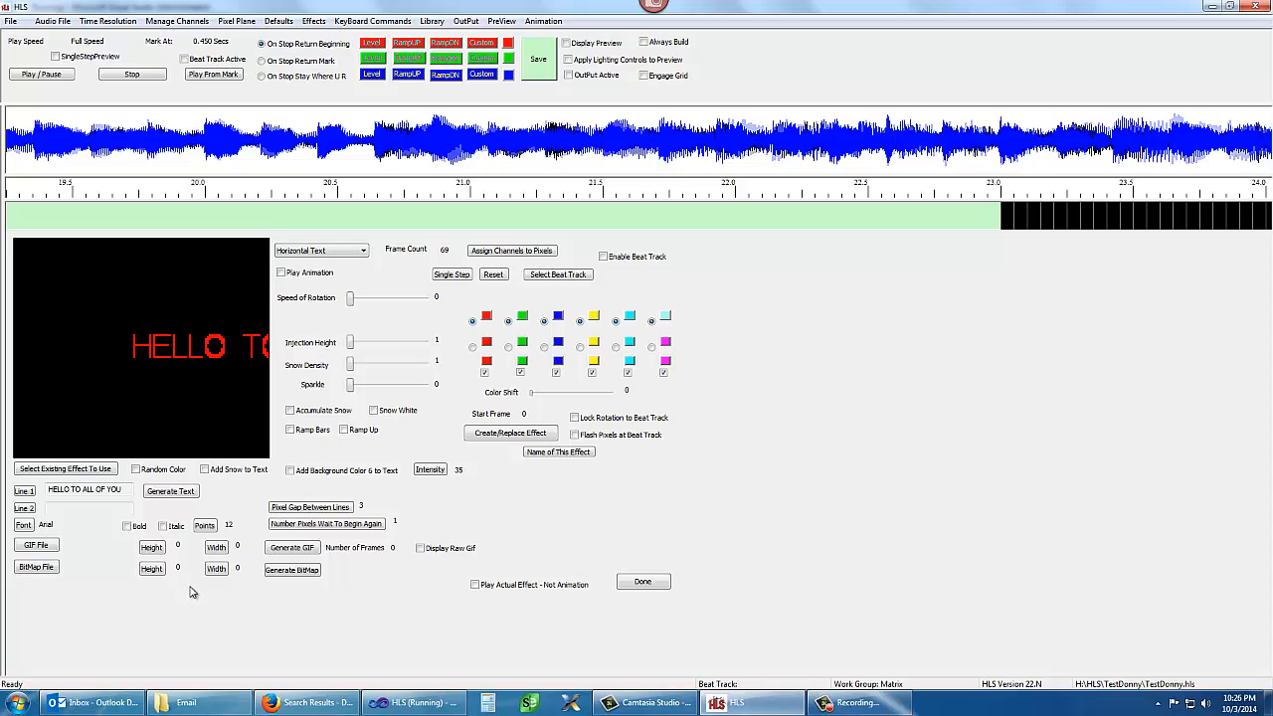
{"action": "left_click", "coordinate": [204, 529]}
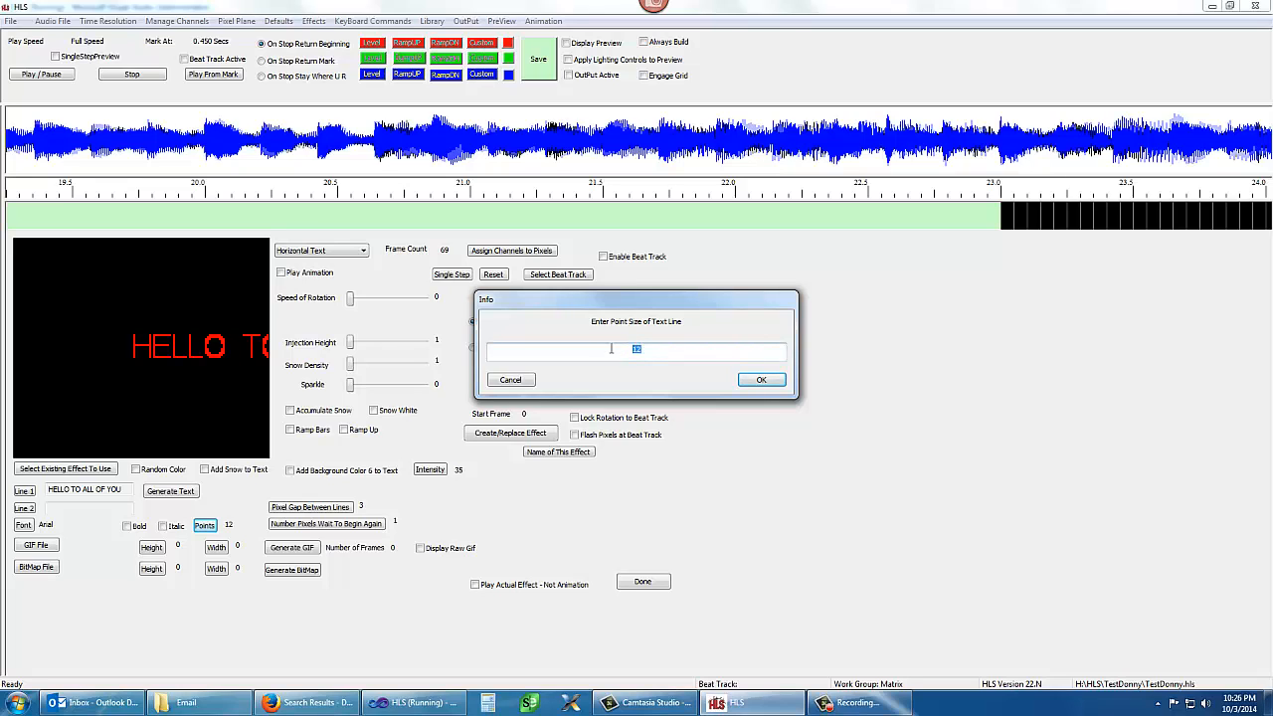
{"action": "type", "text": "6"}
{"action": "left_click", "coordinate": [756, 380]}
- Set the pixel gap between lines to 1 and enter a first name followed by "SAYS HI" as text line 2
{"action": "left_click", "coordinate": [310, 508]}
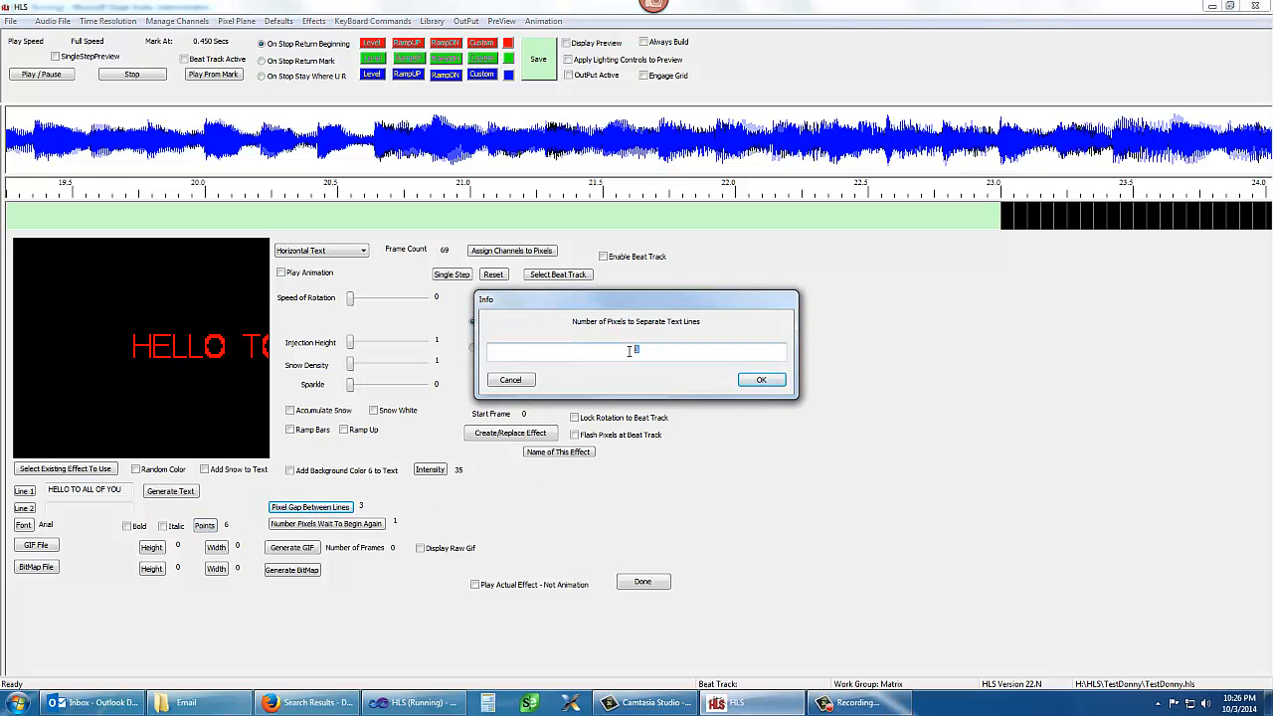
{"action": "type", "text": "1"}
{"action": "left_click", "coordinate": [753, 382]}
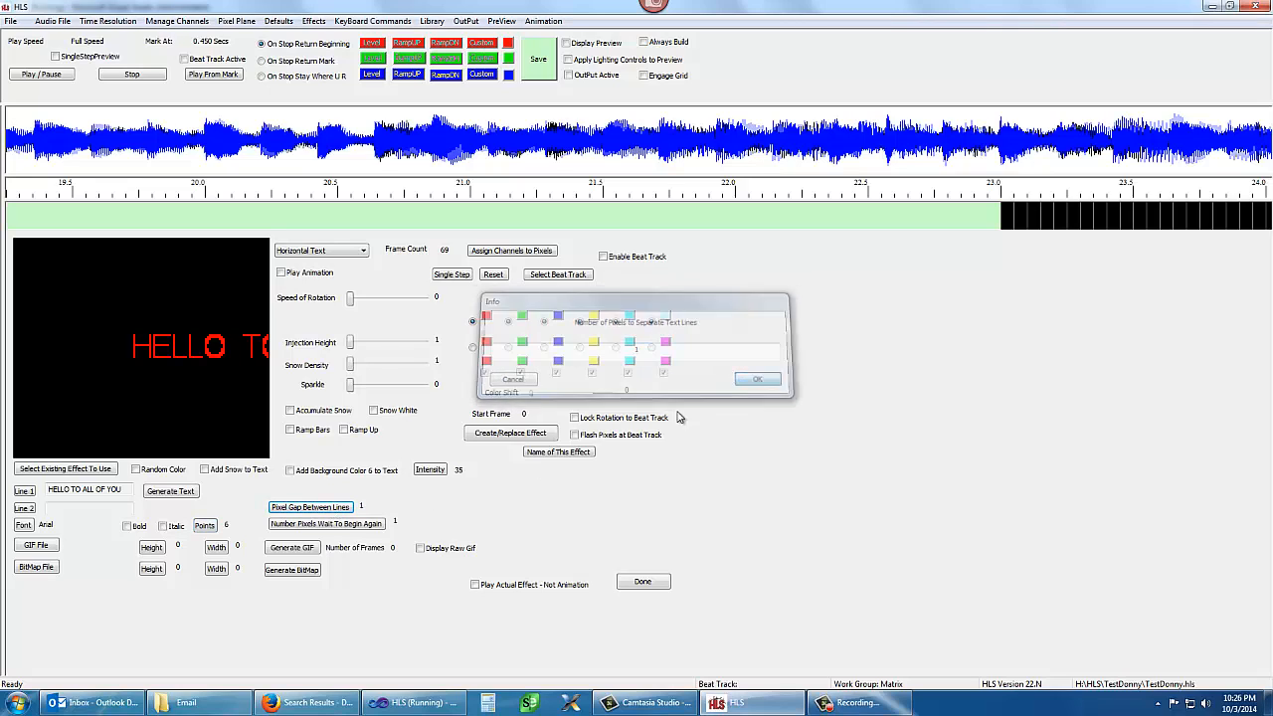
{"action": "left_click", "coordinate": [25, 510]}
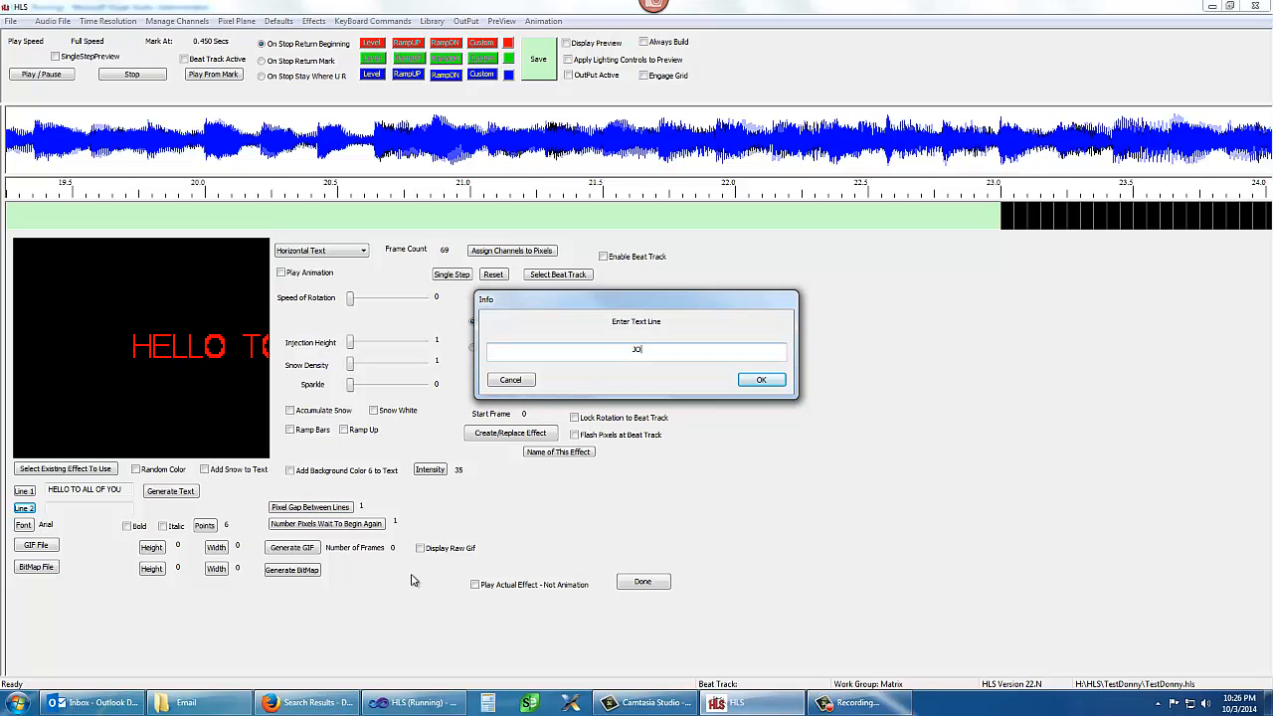
{"action": "type", "text": "JOE SAYS HI"}
{"action": "left_click", "coordinate": [754, 380]}
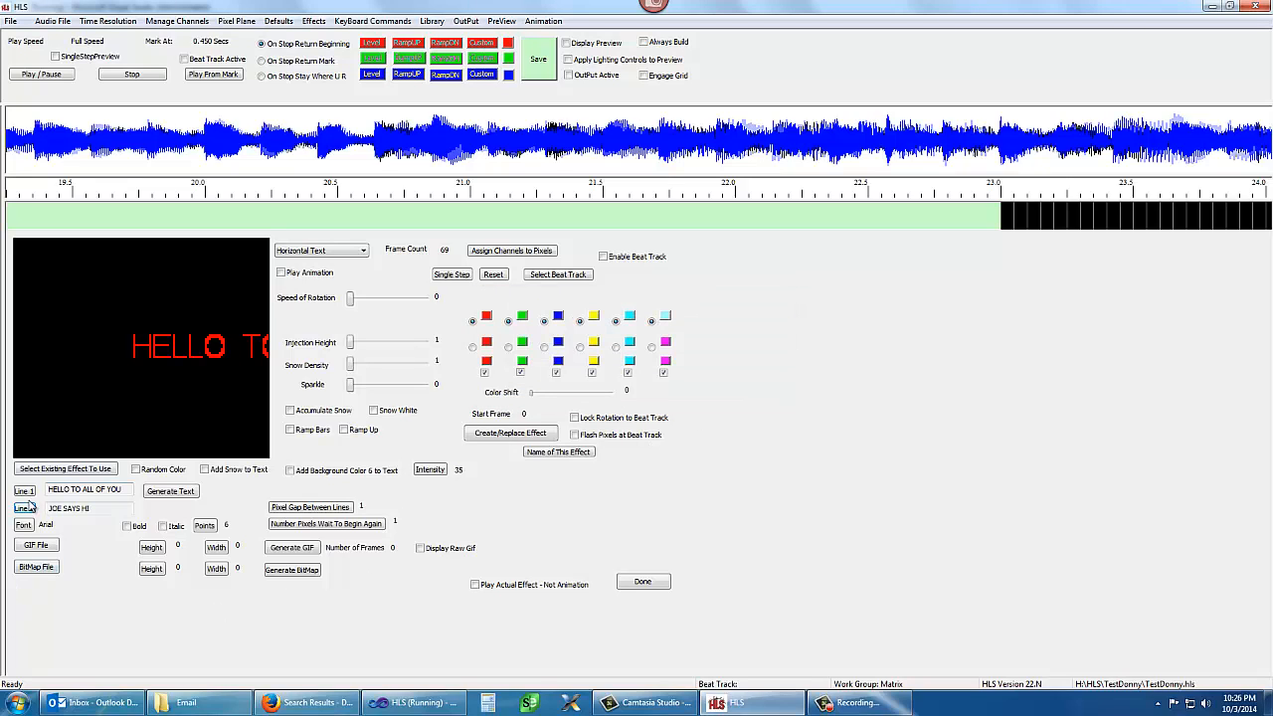
- Generate the two-line text, then reset the animation and preview it from the start
{"action": "left_click", "coordinate": [192, 497]}
{"action": "left_click", "coordinate": [495, 276]}
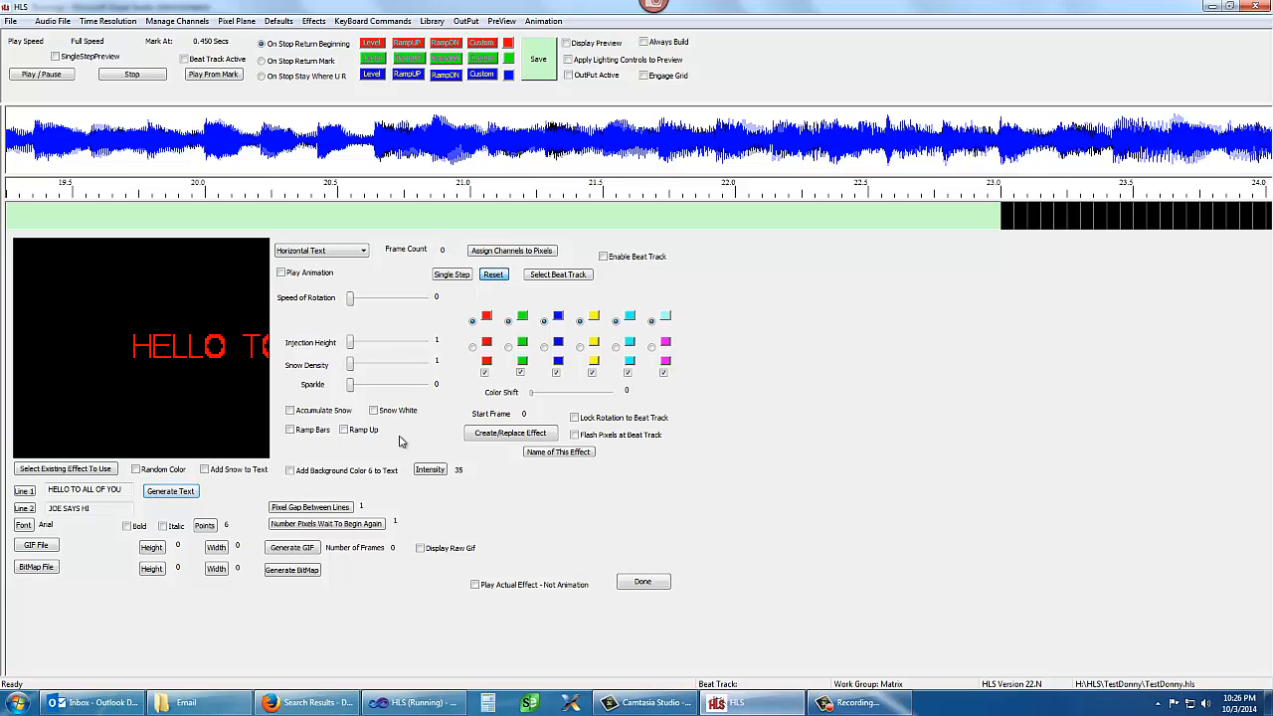
{"action": "left_click", "coordinate": [281, 274]}
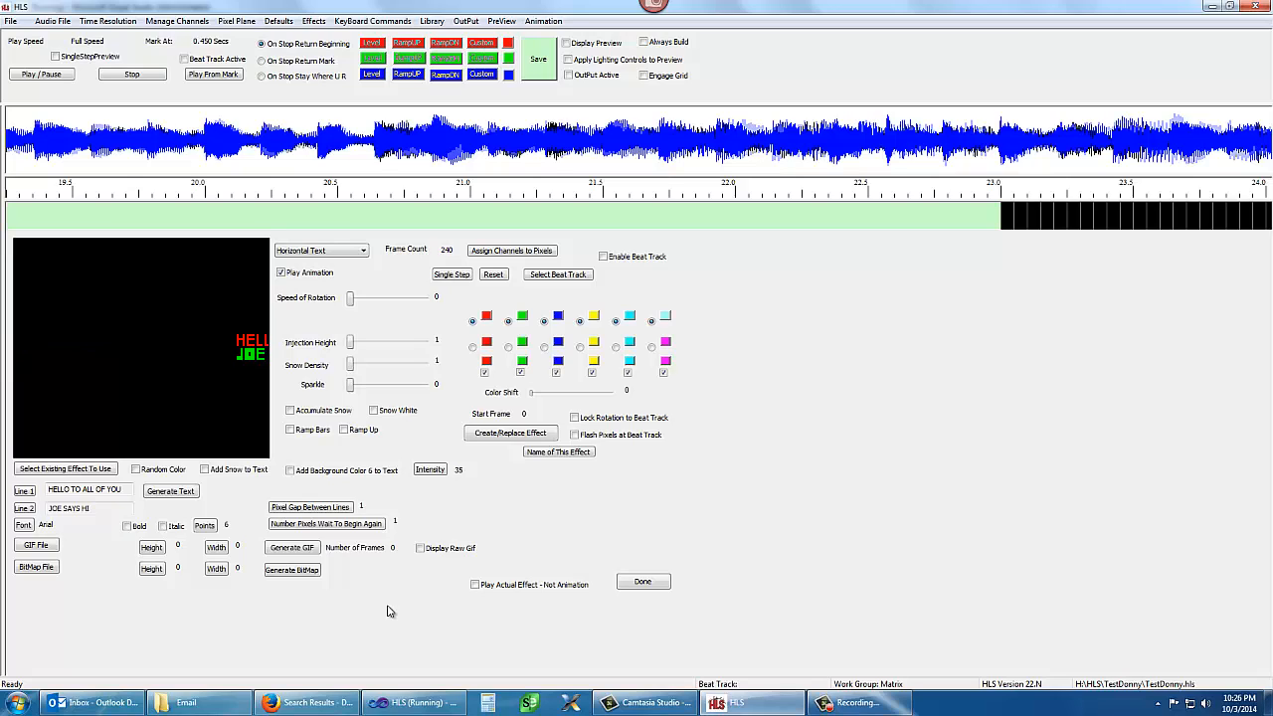
{"action": "left_click", "coordinate": [281, 273]}
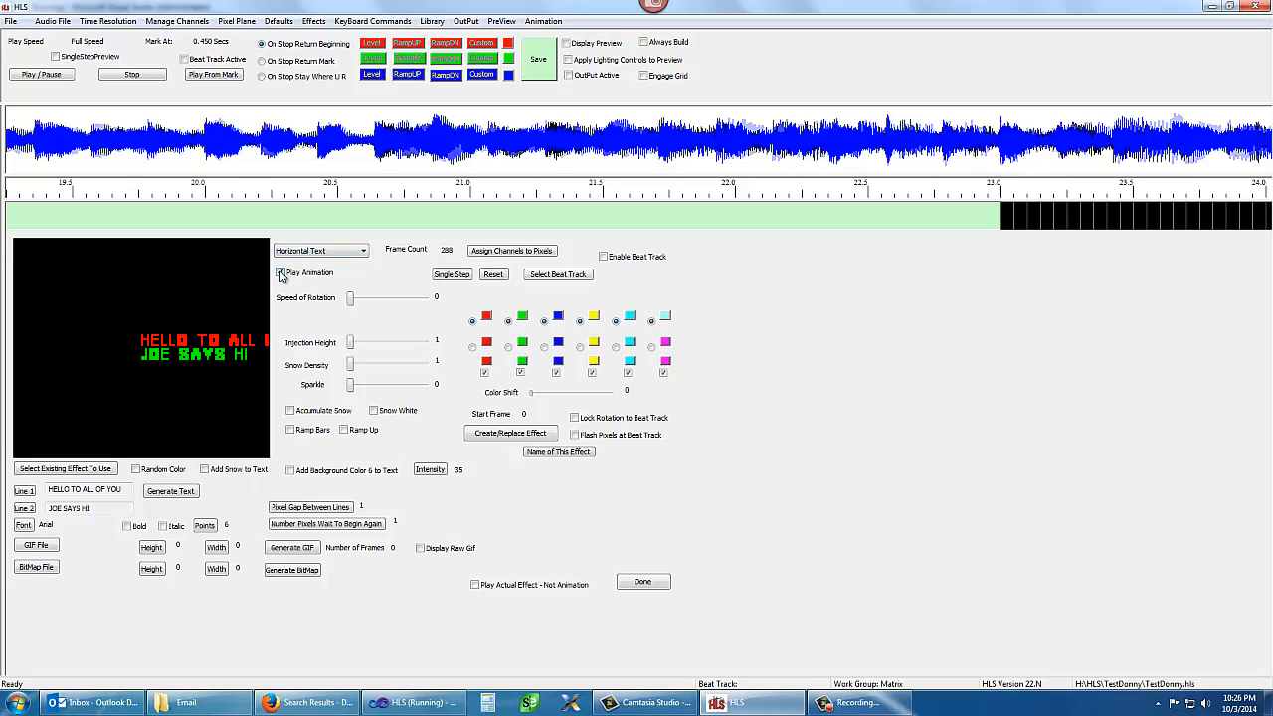
- Clear text line 2 and set the text size to 14 points
{"action": "left_click", "coordinate": [24, 509]}
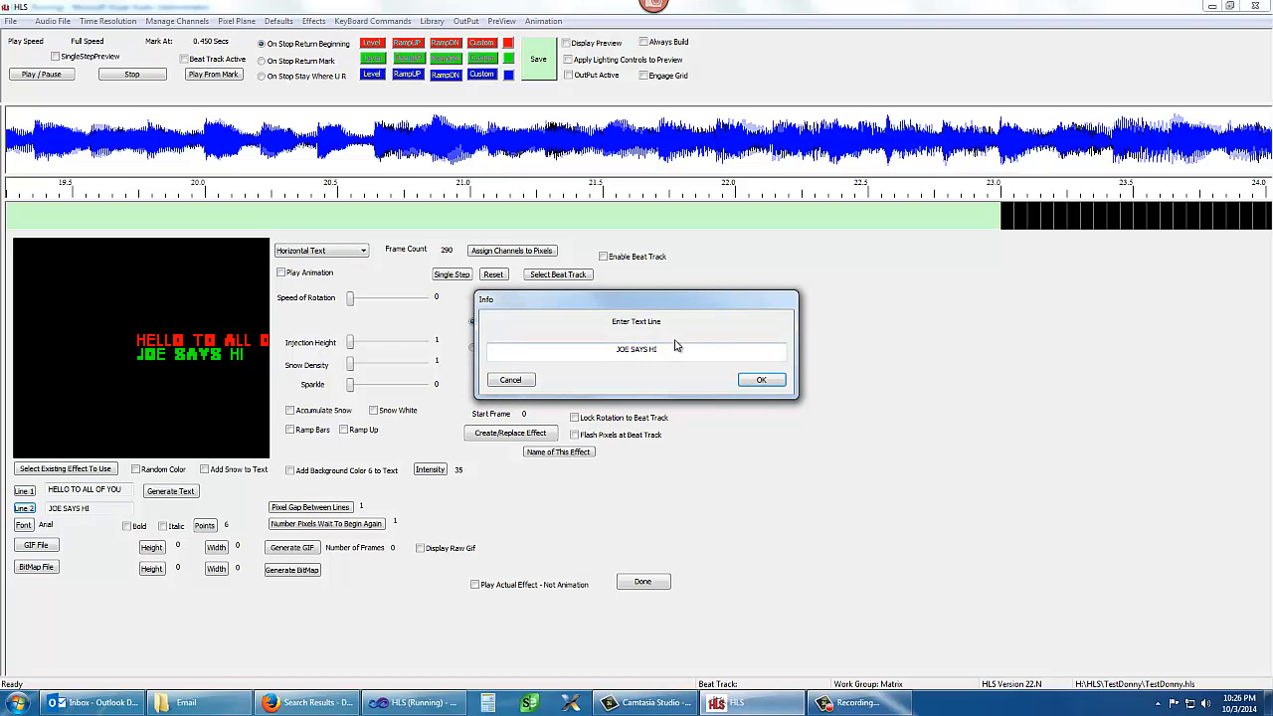
{"action": "key", "text": "BackSpace"}
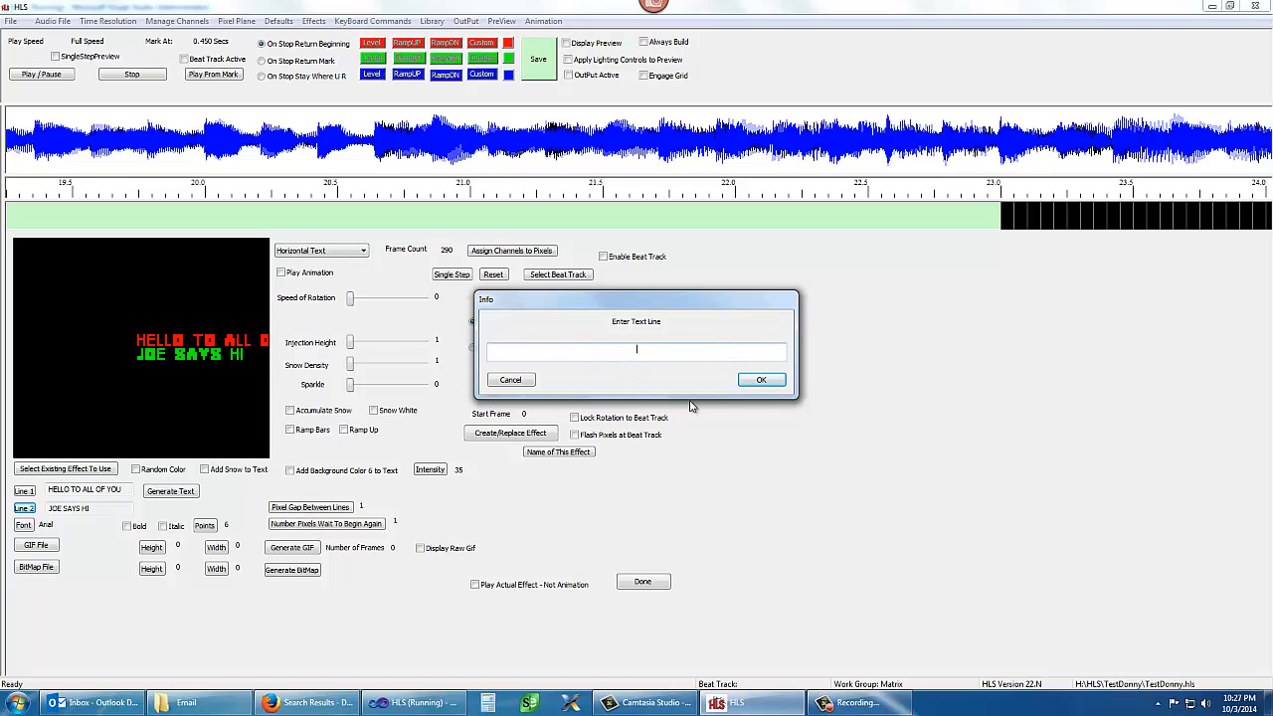
{"action": "left_click", "coordinate": [761, 380]}
{"action": "left_click", "coordinate": [205, 526]}
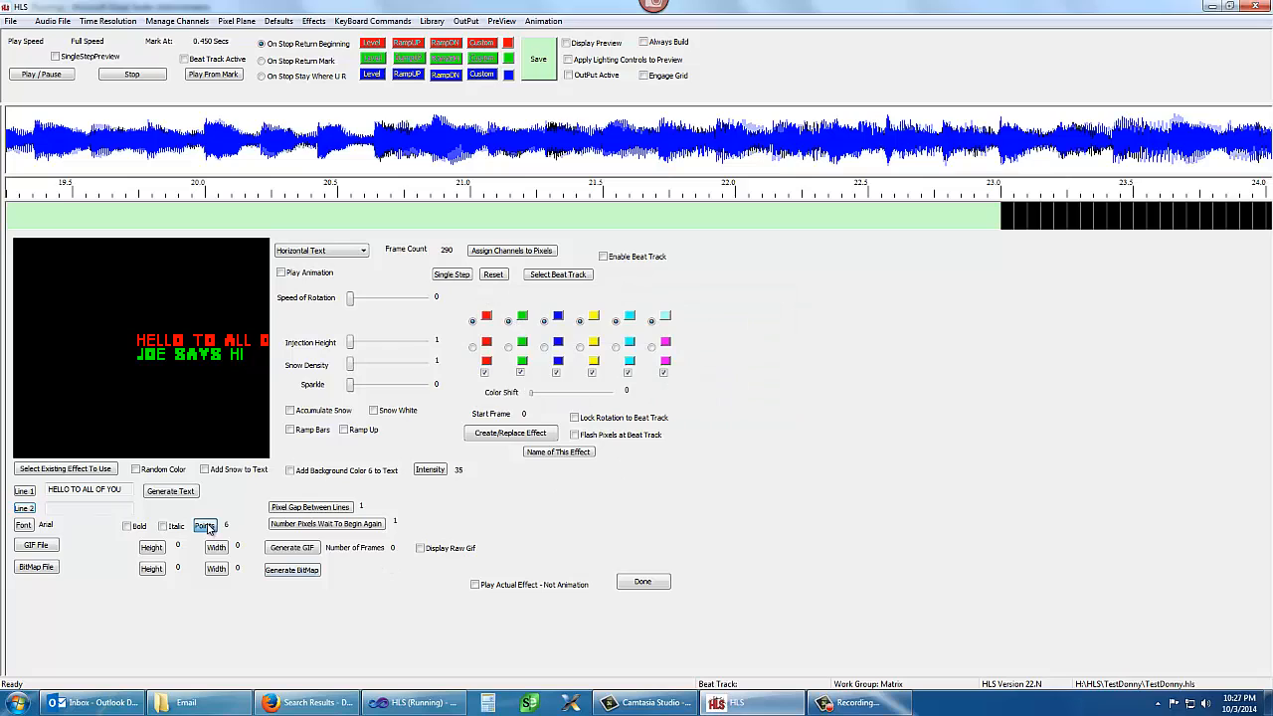
{"action": "left_click_drag", "start_coordinate": [647, 352], "coordinate": [629, 350]}
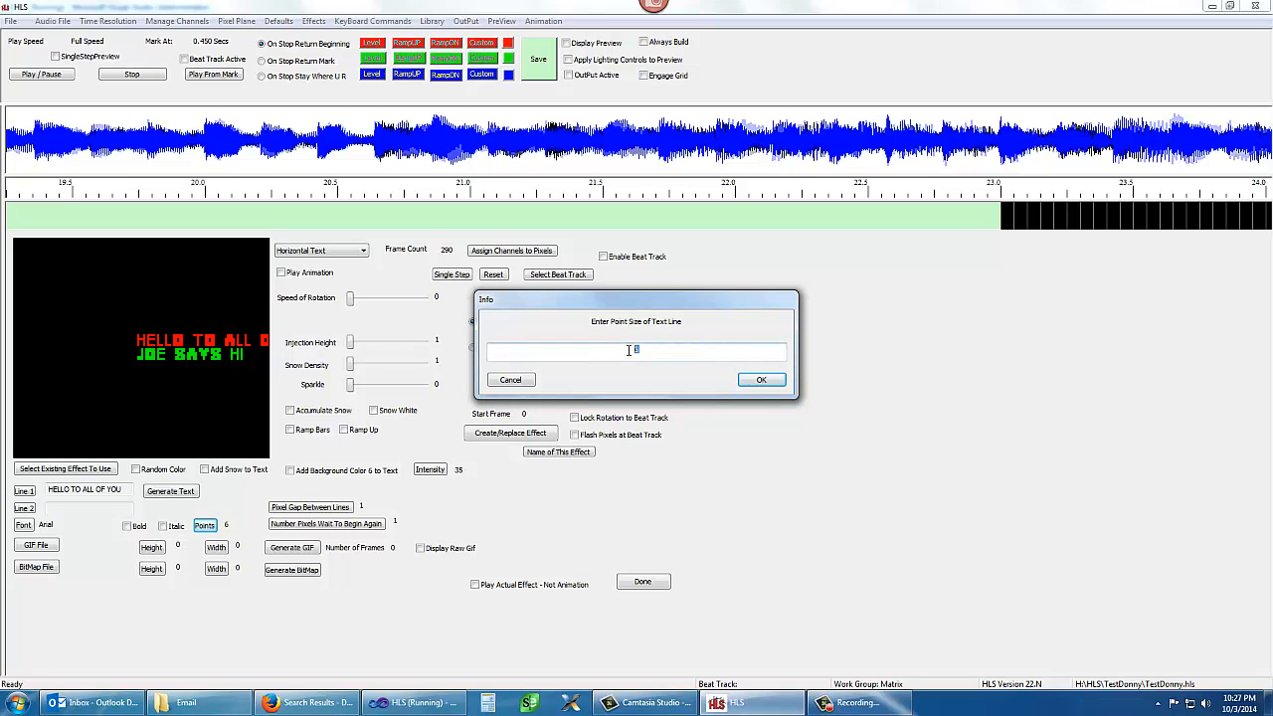
{"action": "type", "text": "14"}
{"action": "left_click", "coordinate": [762, 381]}
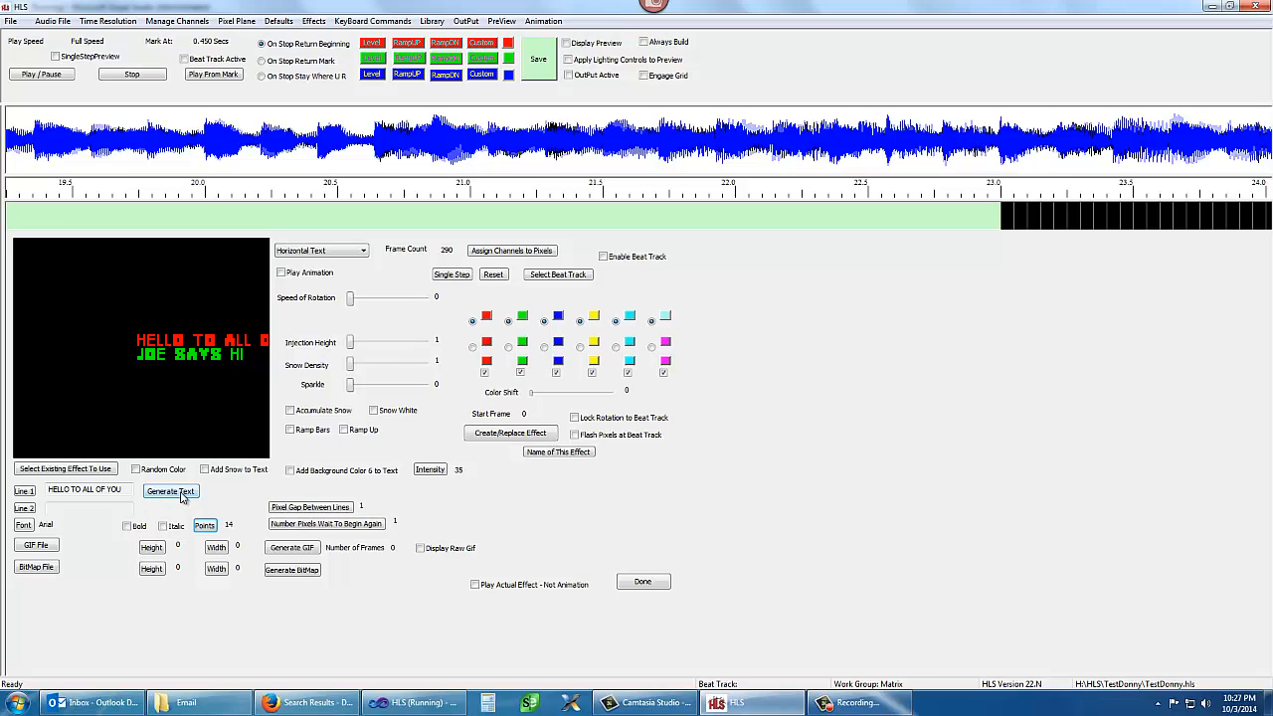
- Regenerate the single-line text at 14 points in Arial and preview its animation from the first frame
{"action": "left_click", "coordinate": [182, 498]}
{"action": "left_click", "coordinate": [494, 275]}
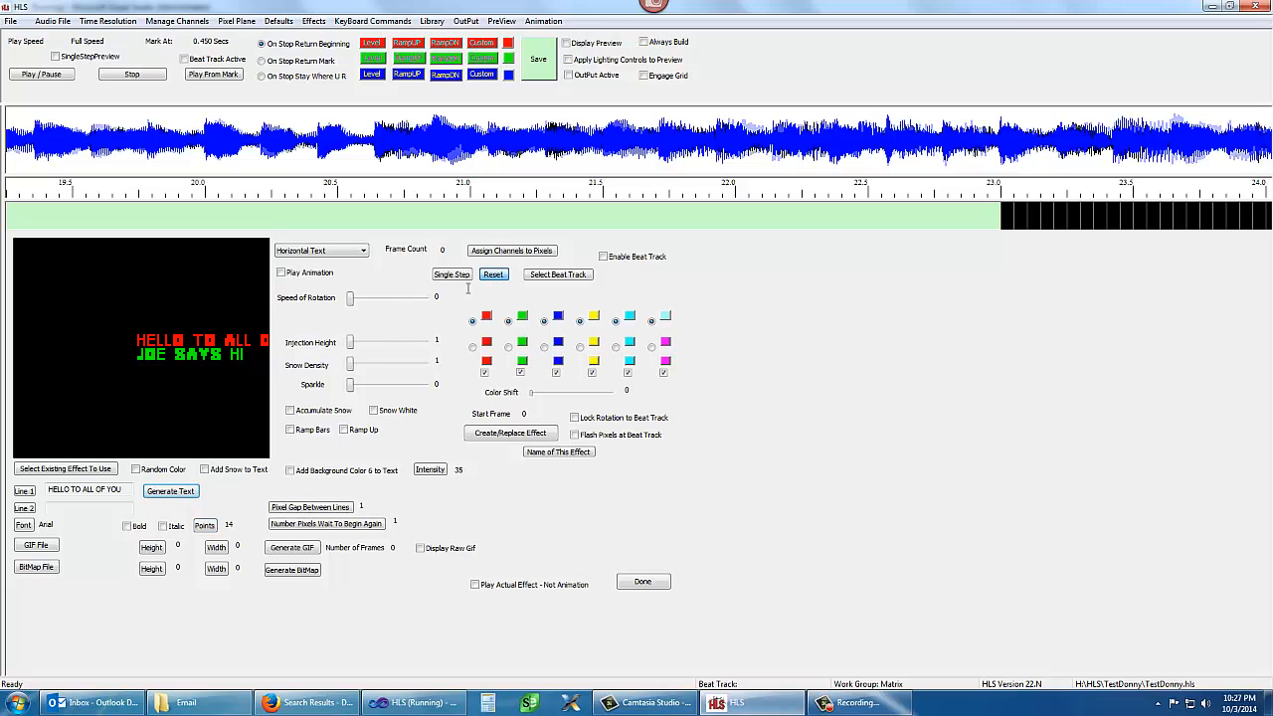
{"action": "left_click", "coordinate": [281, 274]}
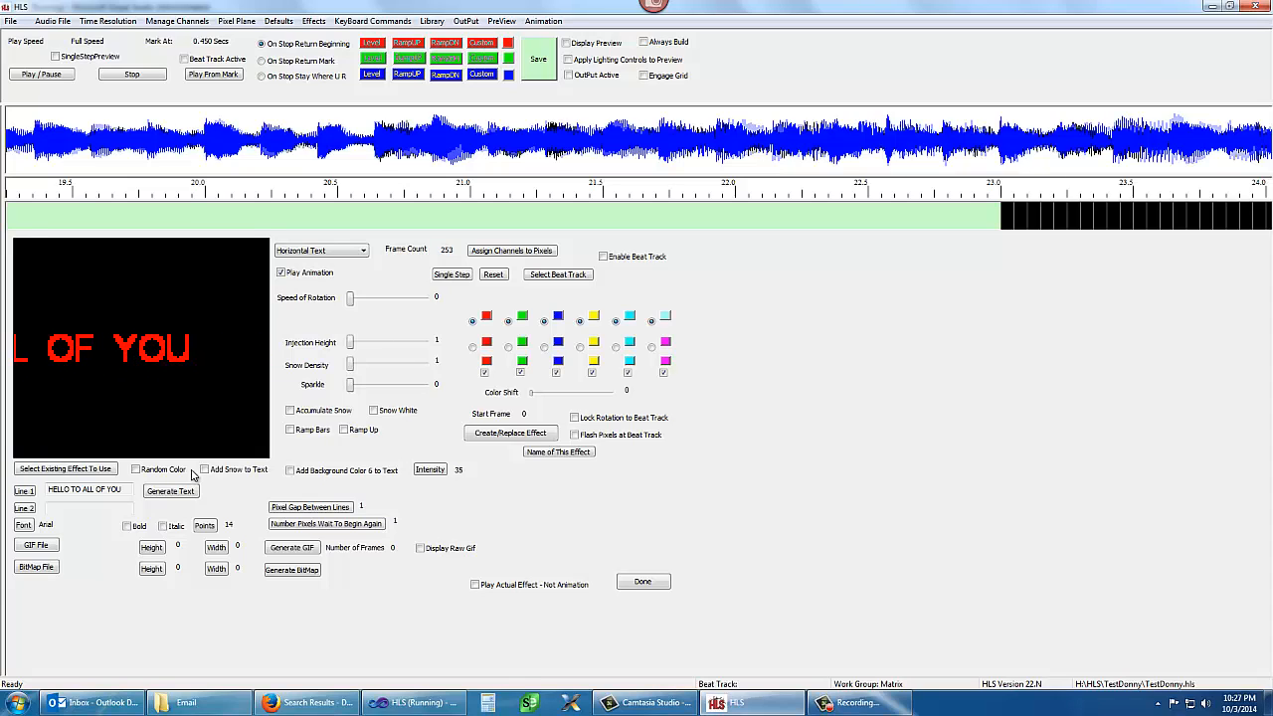
{"action": "left_click", "coordinate": [282, 274]}
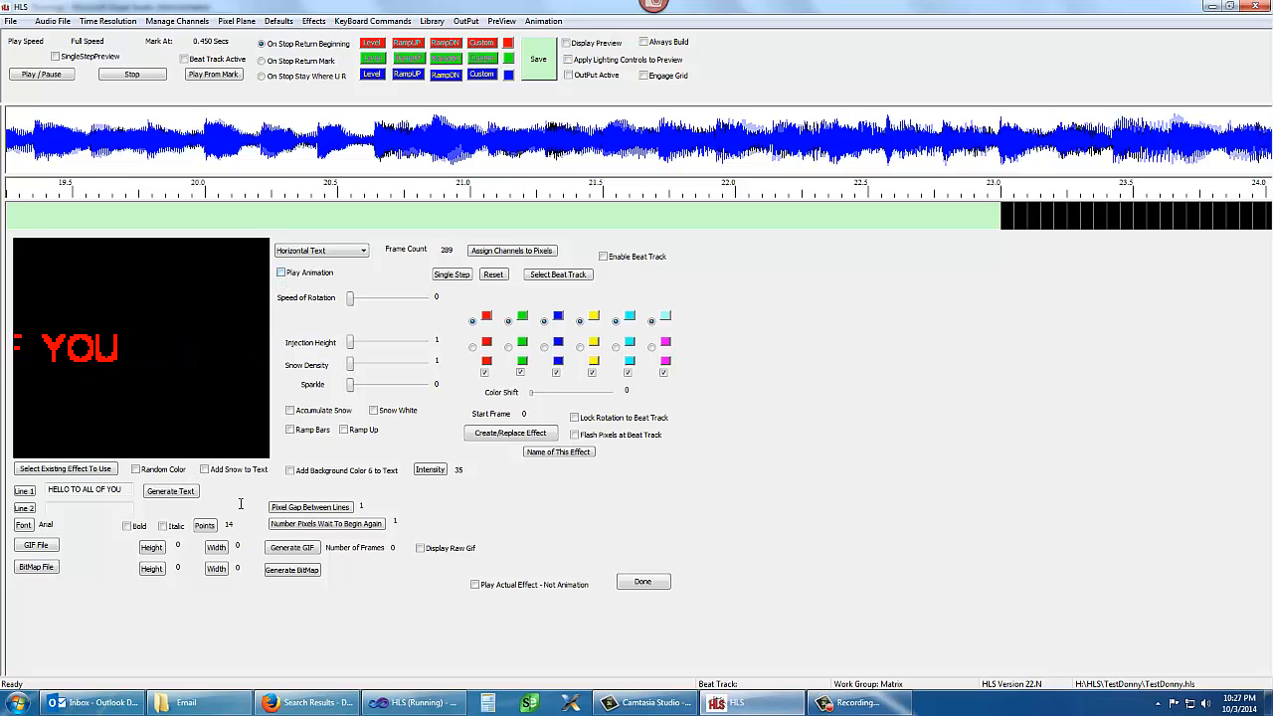
- Change the text font to Swis721 BlkEx BT in the Black style at size 10
{"action": "left_click", "coordinate": [24, 526]}
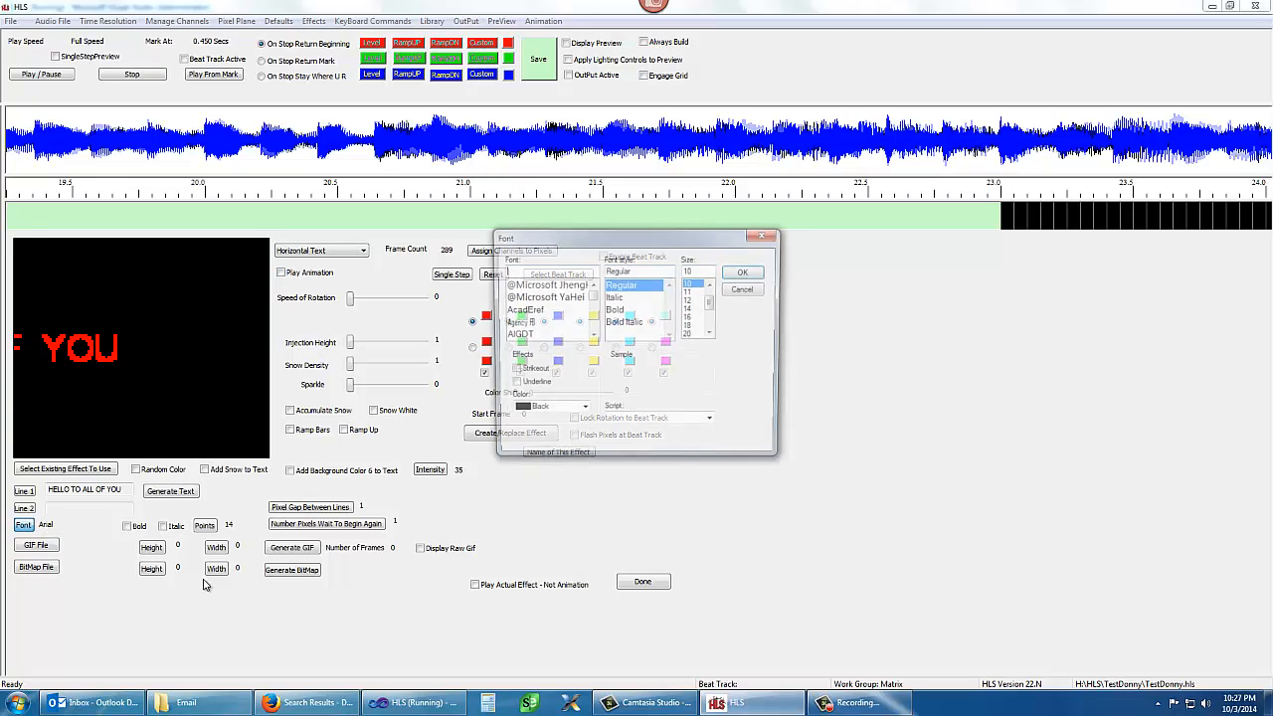
{"action": "left_click_drag", "start_coordinate": [593, 305], "coordinate": [592, 327]}
{"action": "left_click", "coordinate": [558, 286]}
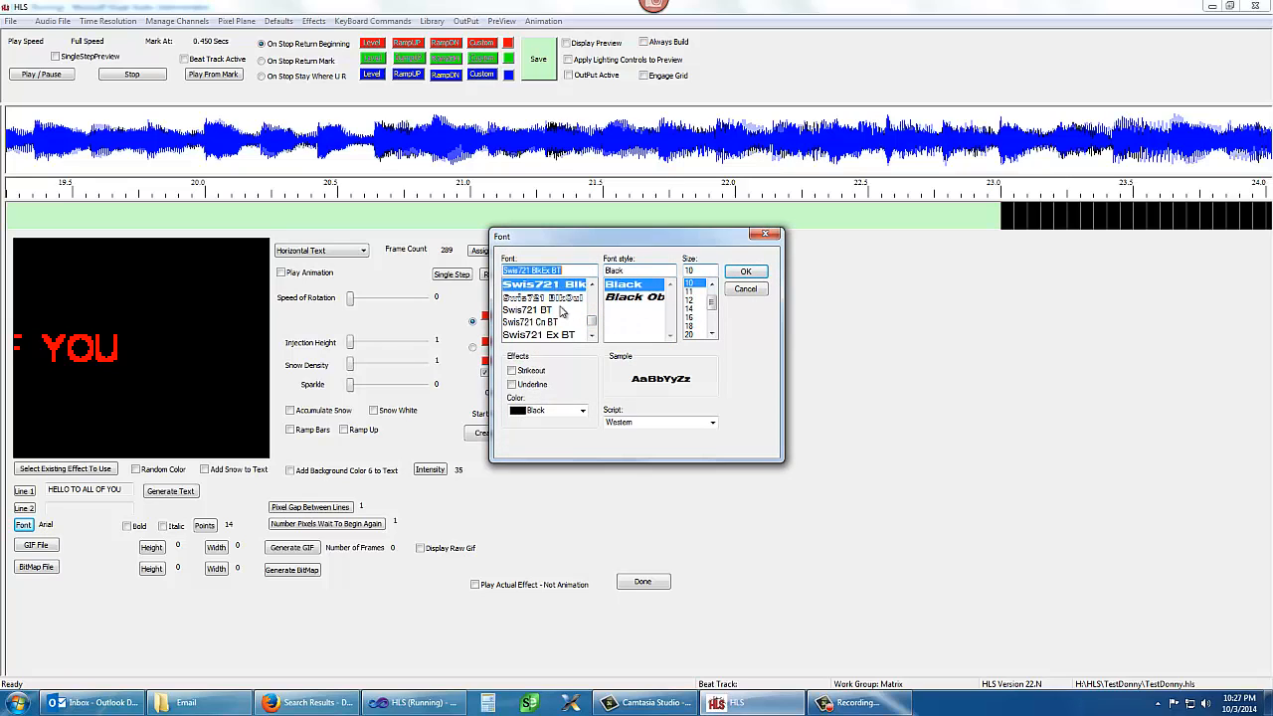
{"action": "left_click", "coordinate": [746, 271]}
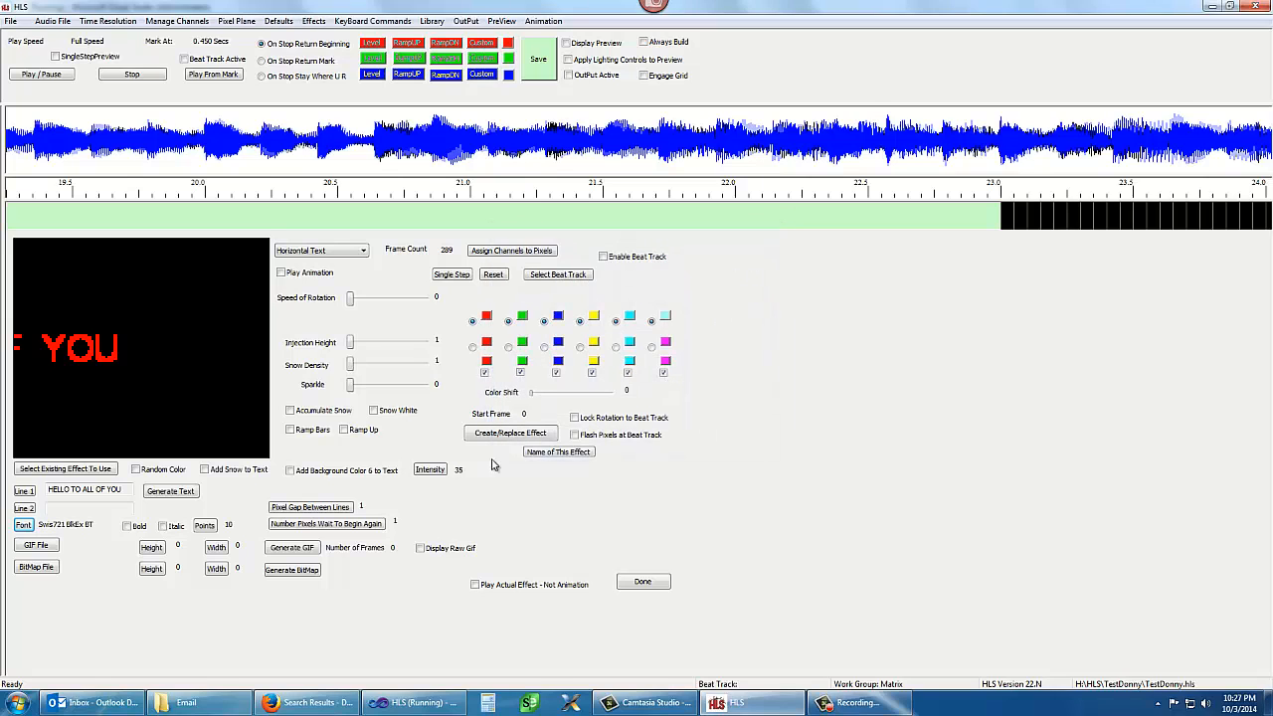
- Generate the text in the Swis721 BlkEx BT font at 10 points and preview the animation from the start
{"action": "left_click", "coordinate": [170, 494]}
{"action": "left_click", "coordinate": [494, 277]}
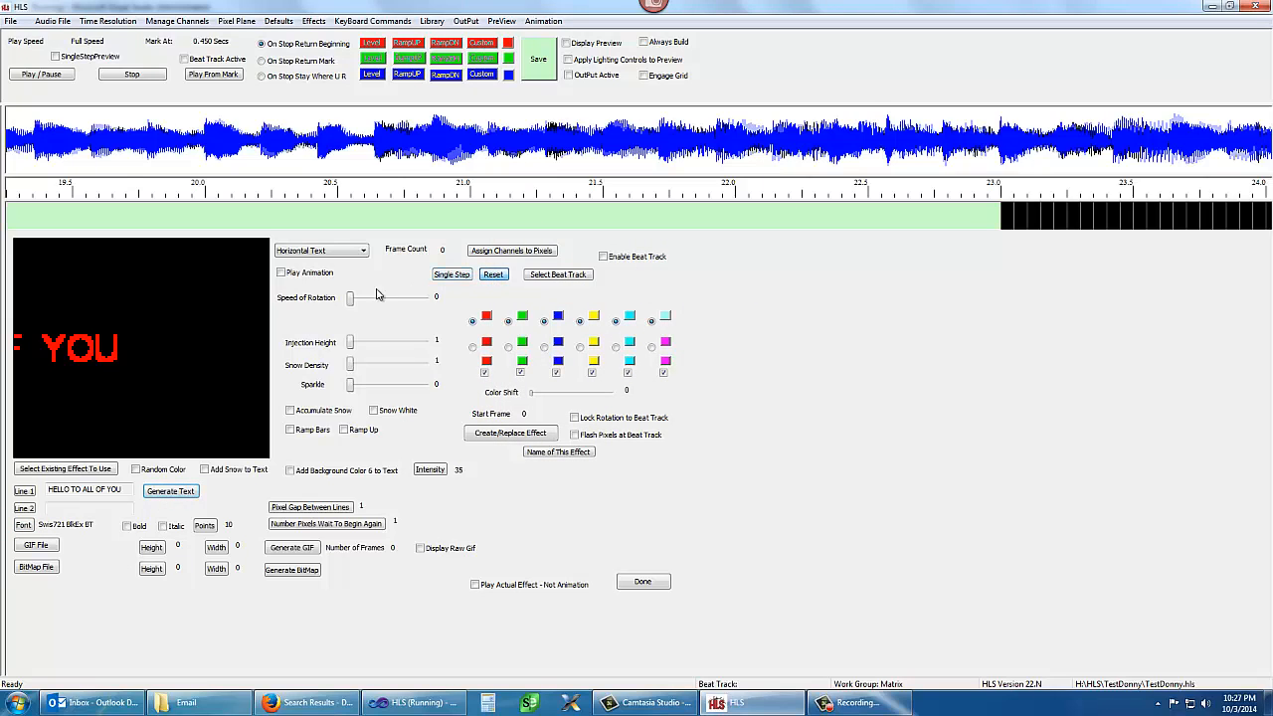
{"action": "left_click", "coordinate": [282, 273]}
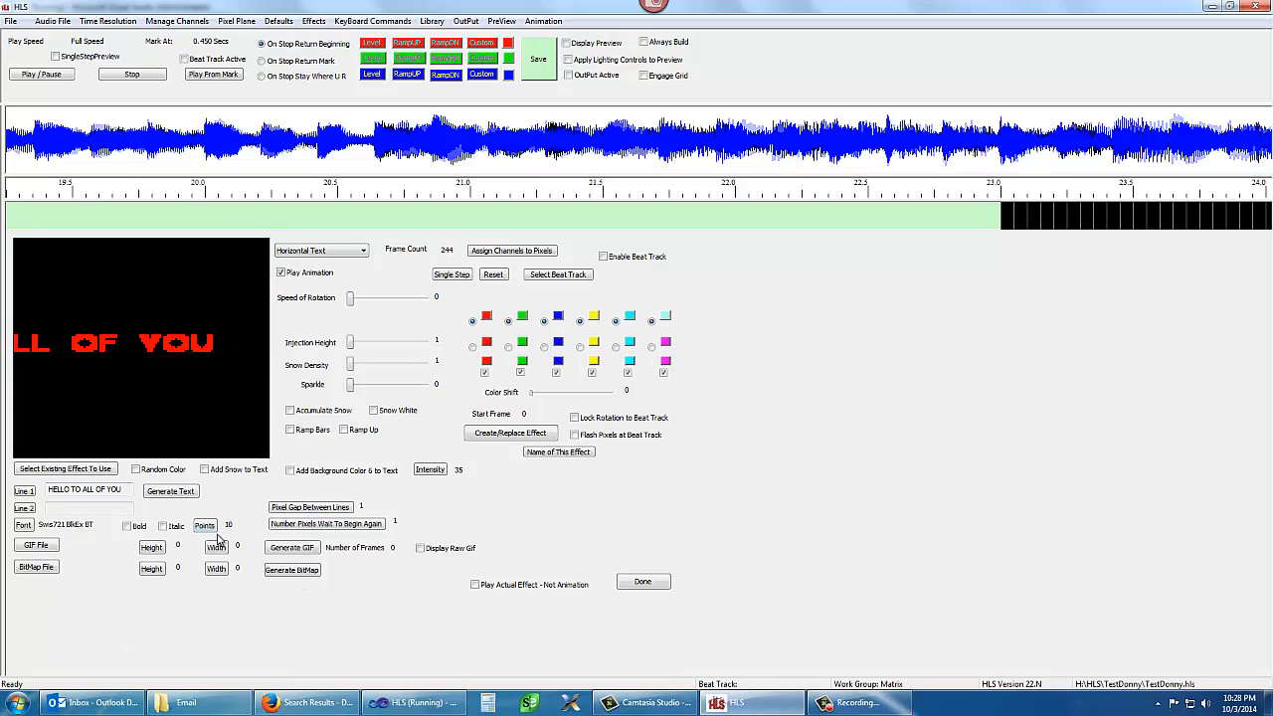
{"action": "left_click", "coordinate": [280, 272]}
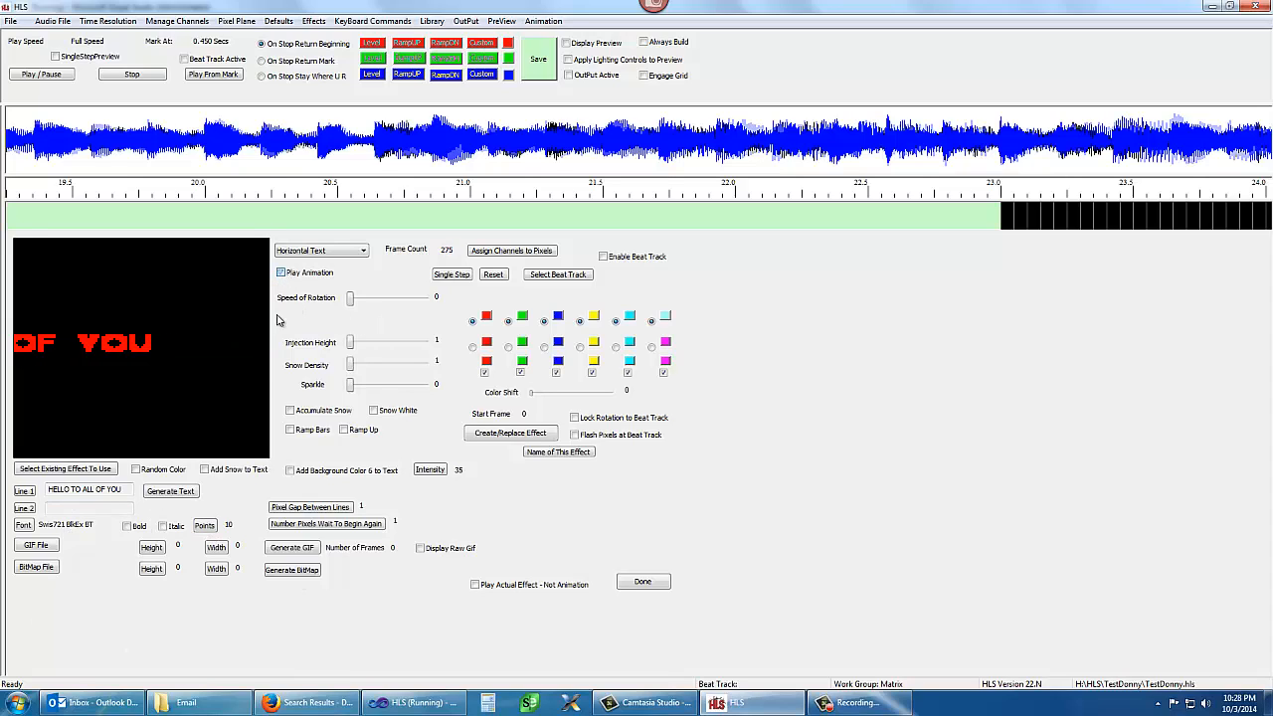
- Set the Swis721 BlkEx BT text to 14 points, regenerate it, and preview the animation from the start
{"action": "left_click", "coordinate": [206, 527]}
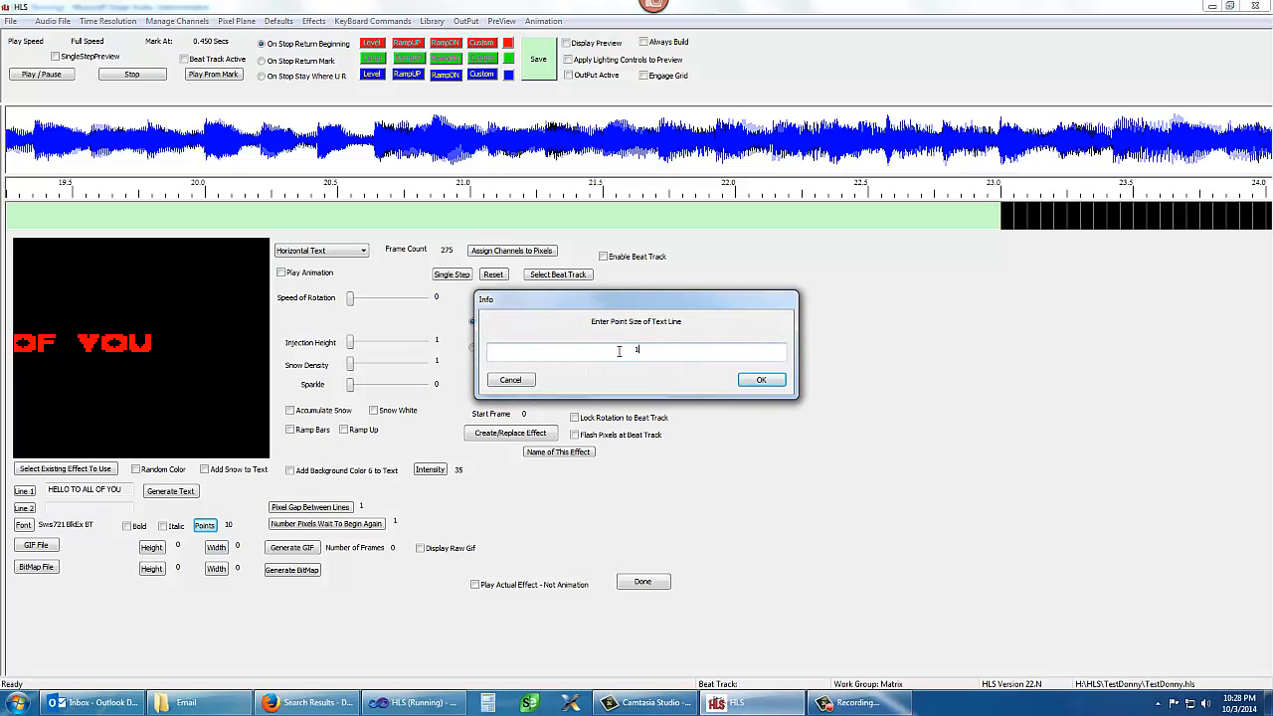
{"action": "left_click", "coordinate": [762, 381]}
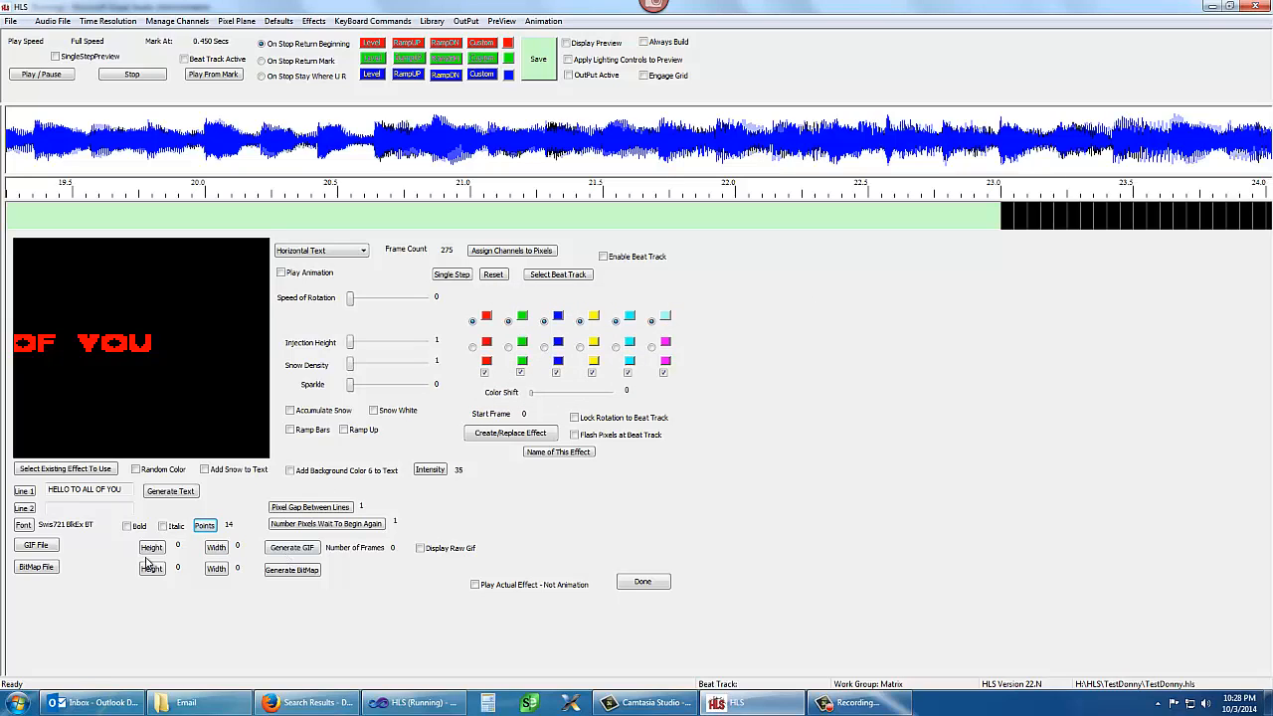
{"action": "left_click", "coordinate": [164, 494]}
{"action": "left_click", "coordinate": [495, 275]}
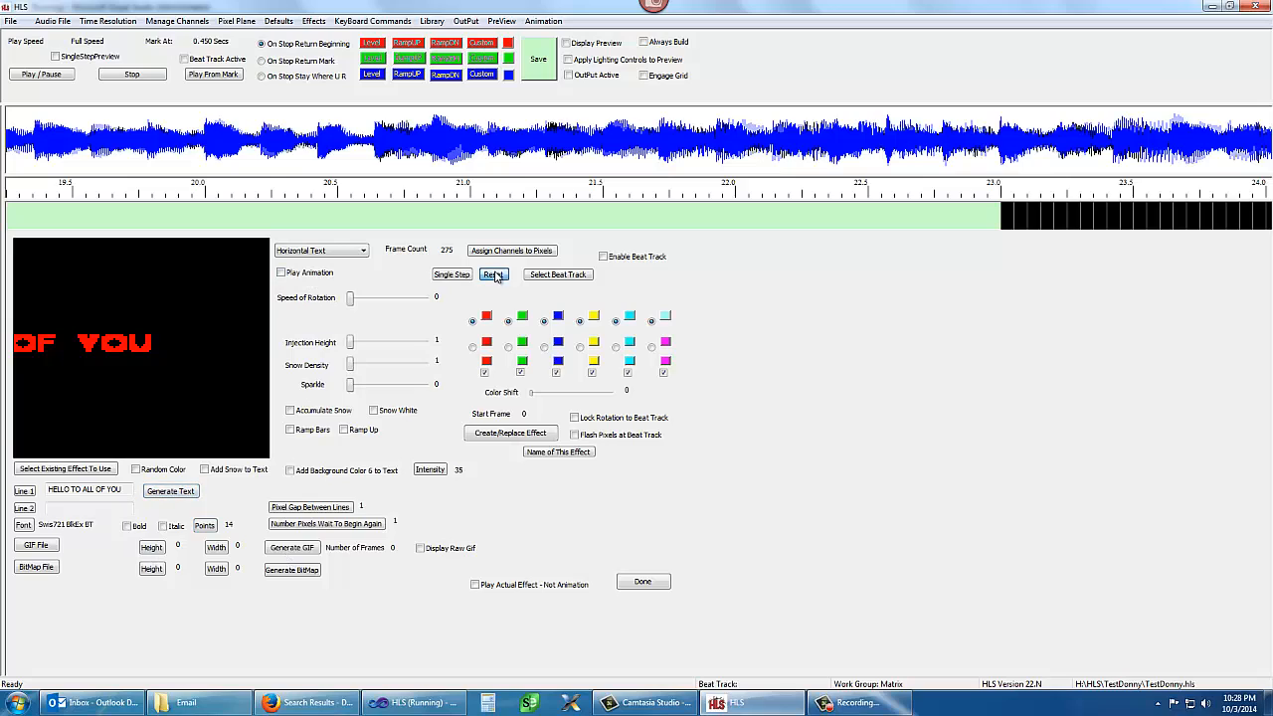
{"action": "left_click", "coordinate": [282, 273]}
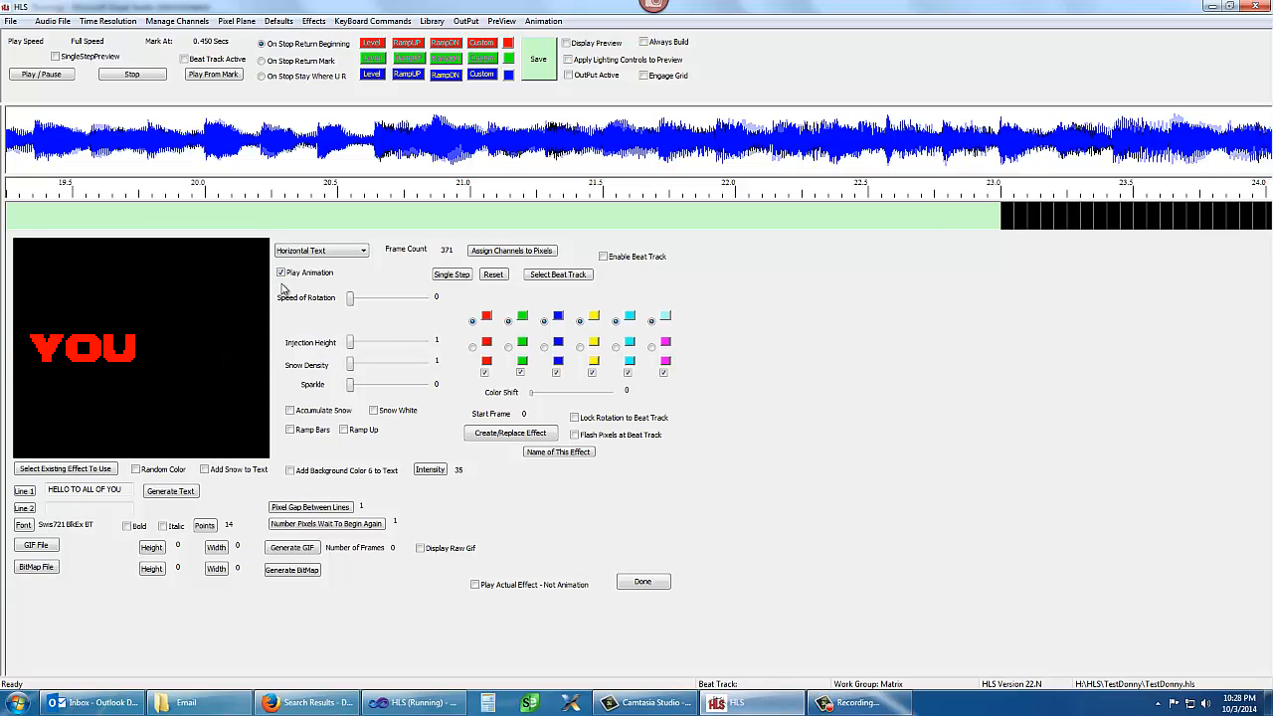
{"action": "left_click", "coordinate": [280, 273]}
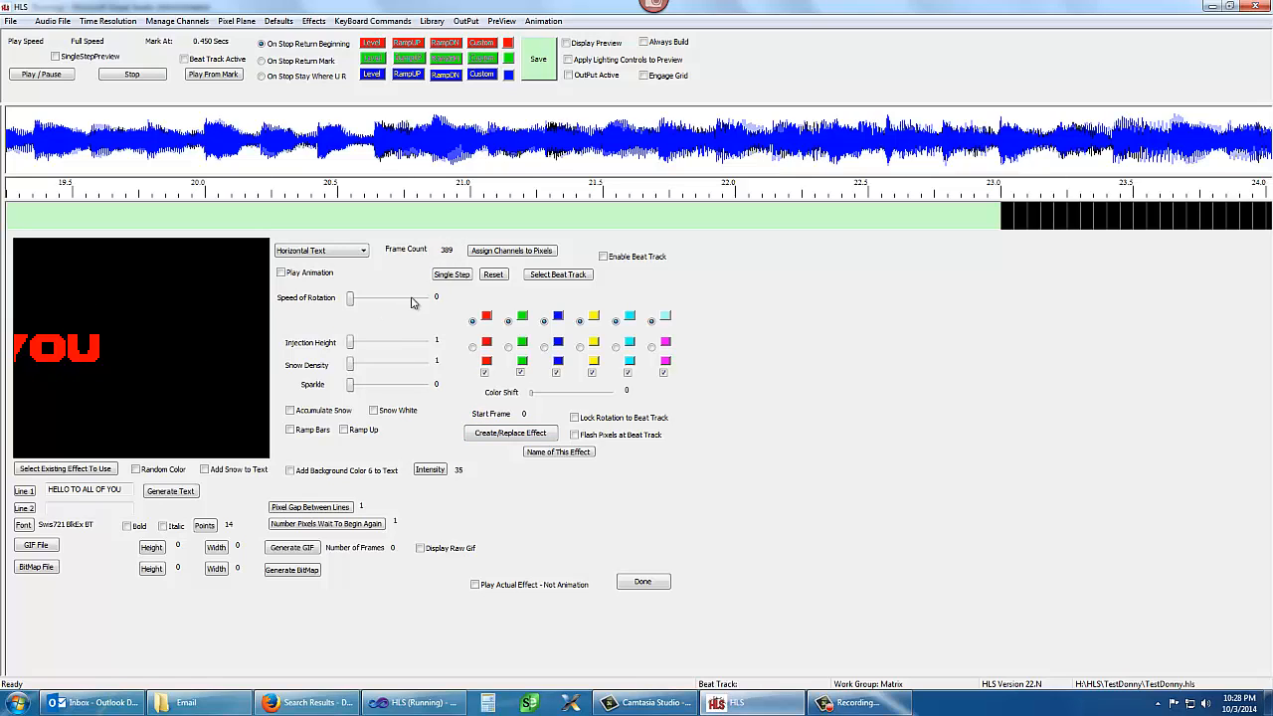
- Reset the animation to its first frame and name the effect HELLO_ALL
{"action": "left_click", "coordinate": [501, 279]}
{"action": "left_click", "coordinate": [561, 453]}
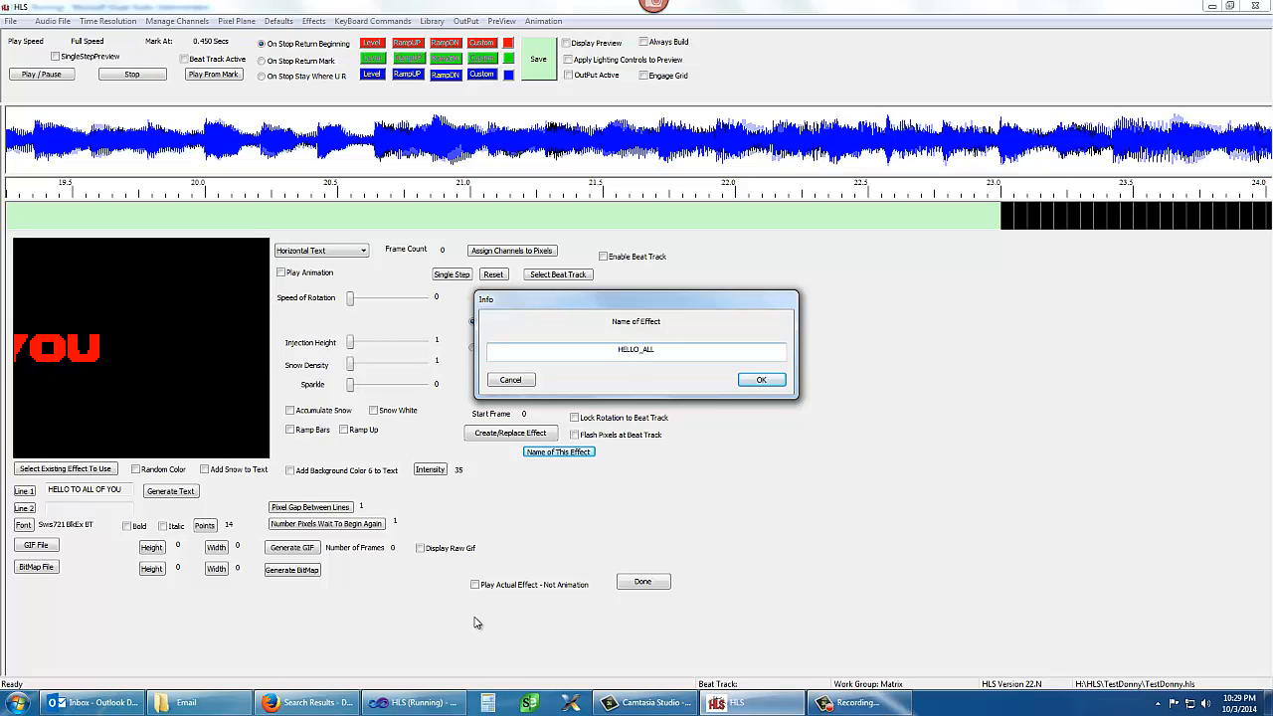
{"action": "left_click", "coordinate": [751, 379]}
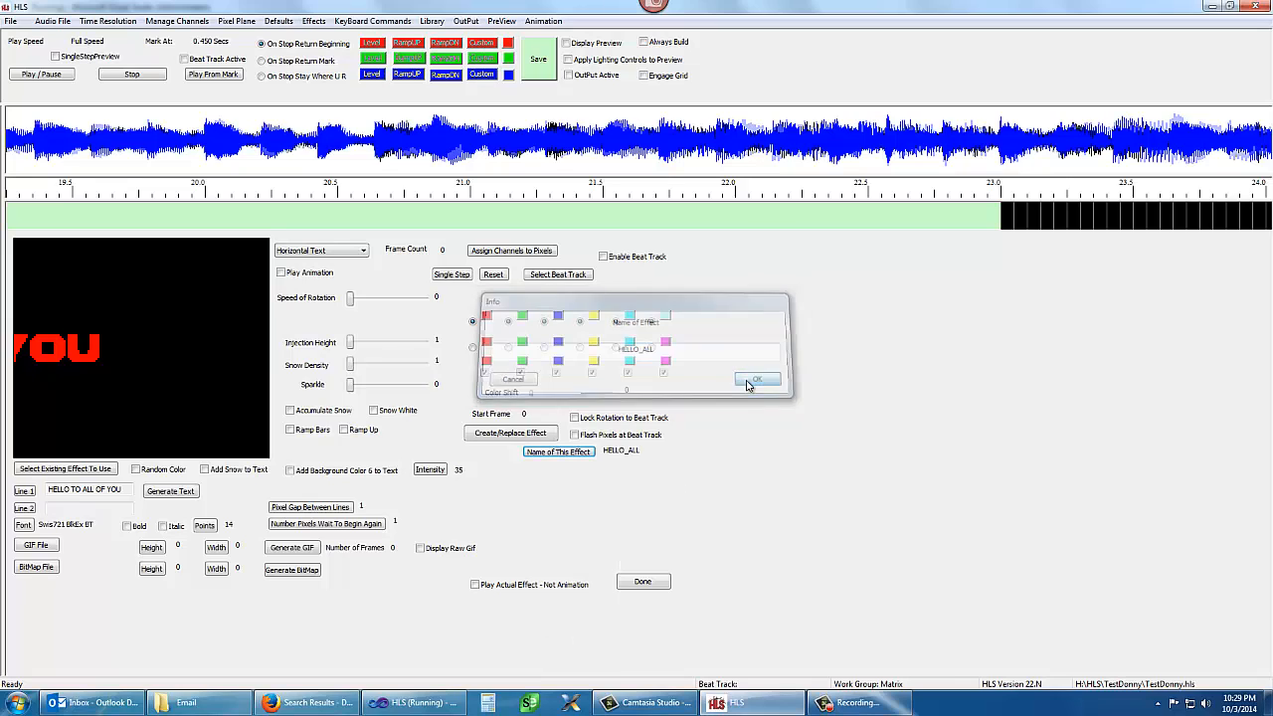
- Reset the frame count and create the HELLO_ALL effect, generating and saving all its frames
{"action": "left_click", "coordinate": [503, 280]}
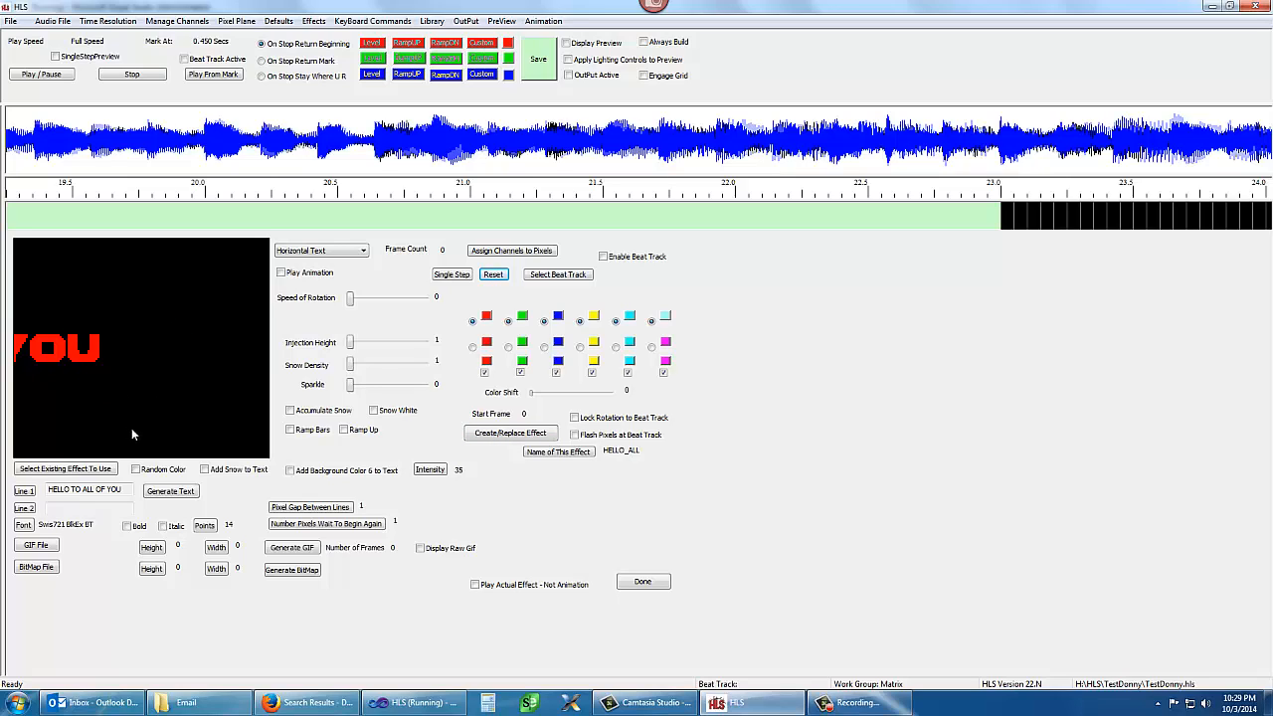
{"action": "left_click", "coordinate": [514, 438]}
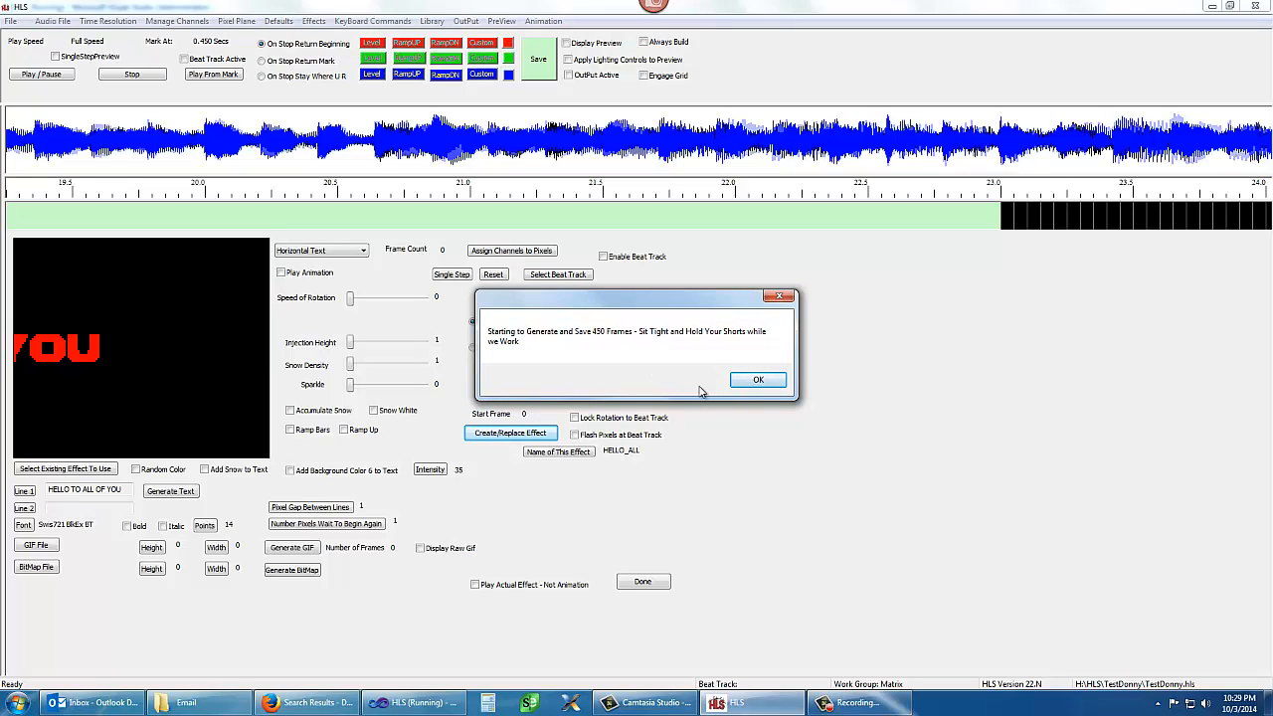
{"action": "left_click", "coordinate": [759, 380]}
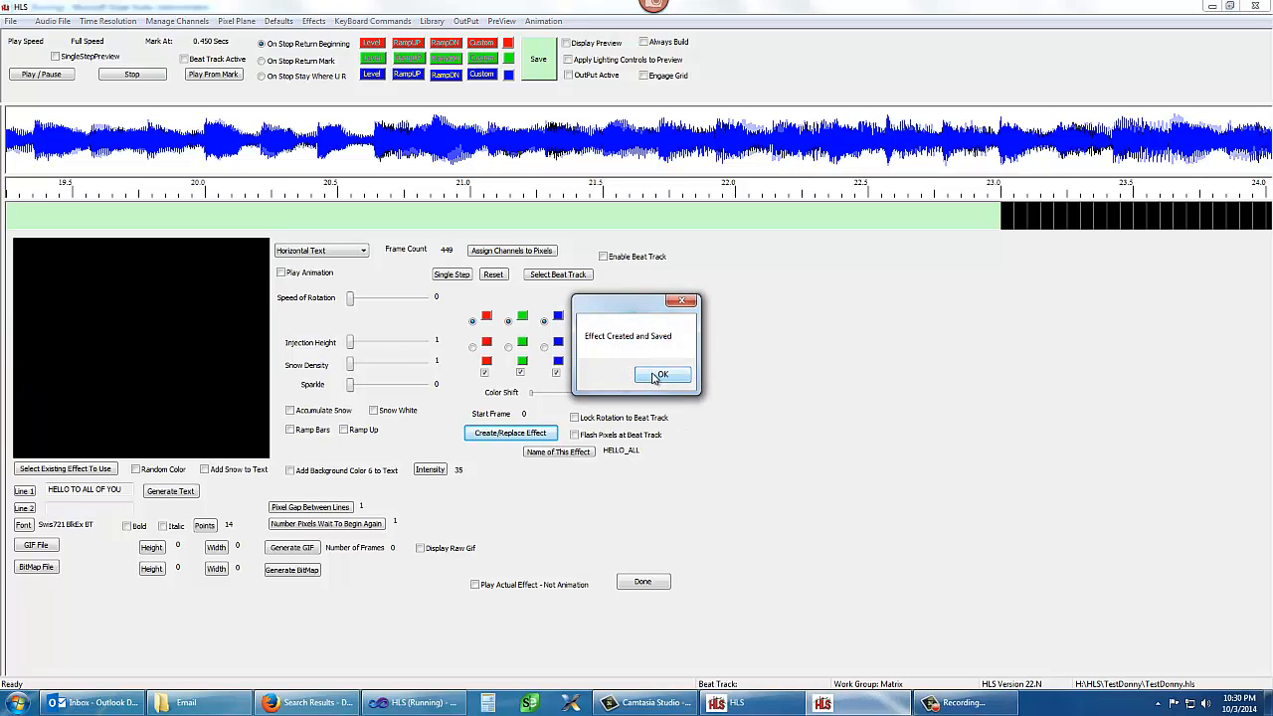
{"action": "left_click", "coordinate": [659, 375]}
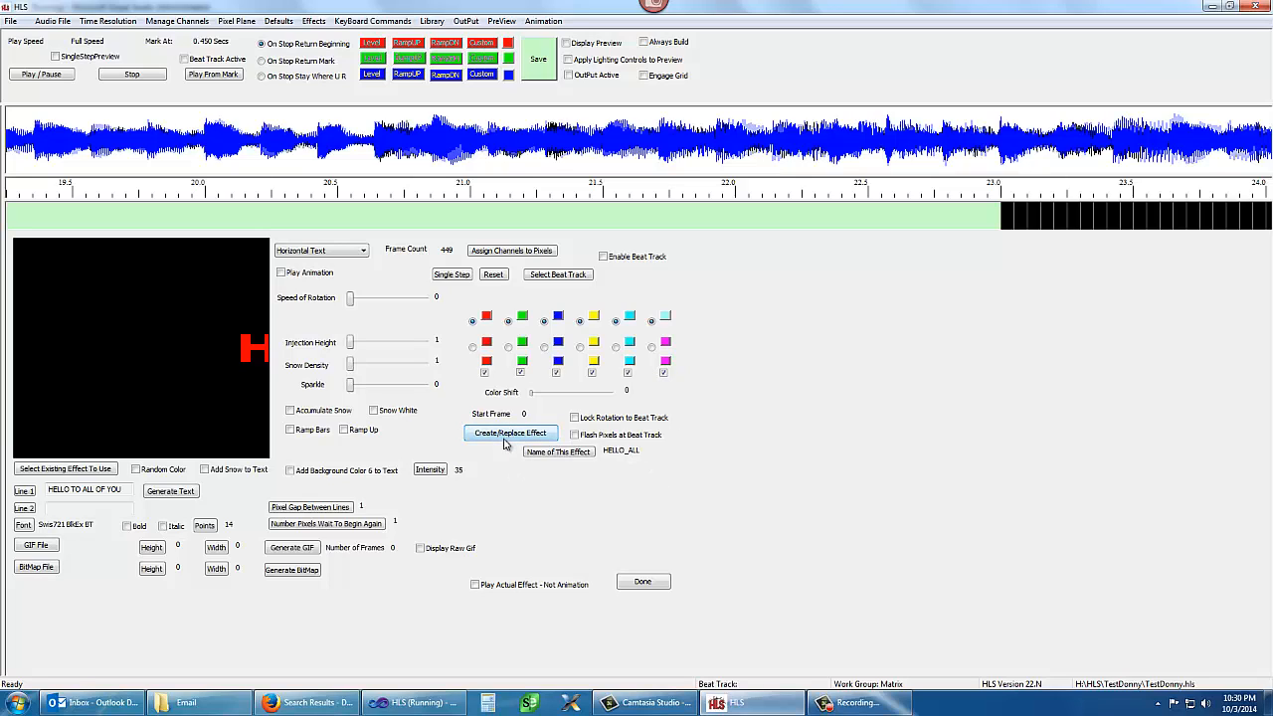
- Leave the PixelPlane editor and save the sequence containing the HELLO_ALL effect
{"action": "left_click", "coordinate": [643, 585]}
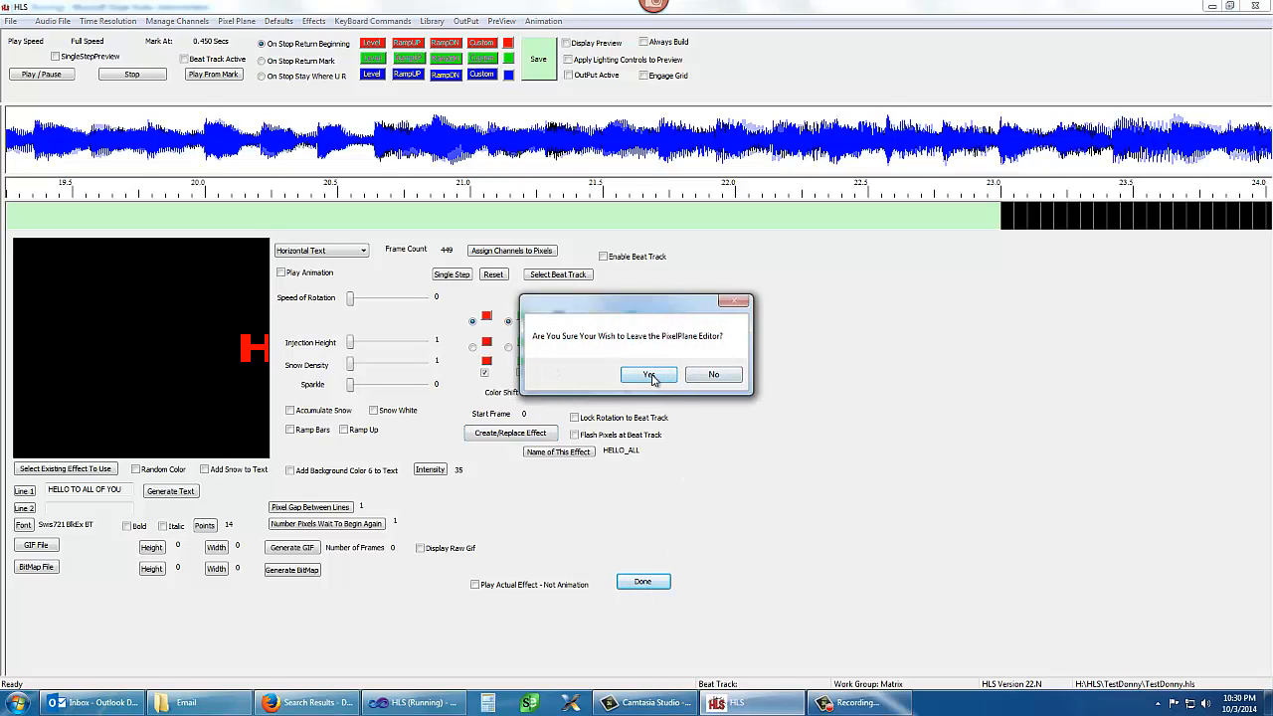
{"action": "left_click", "coordinate": [650, 375]}
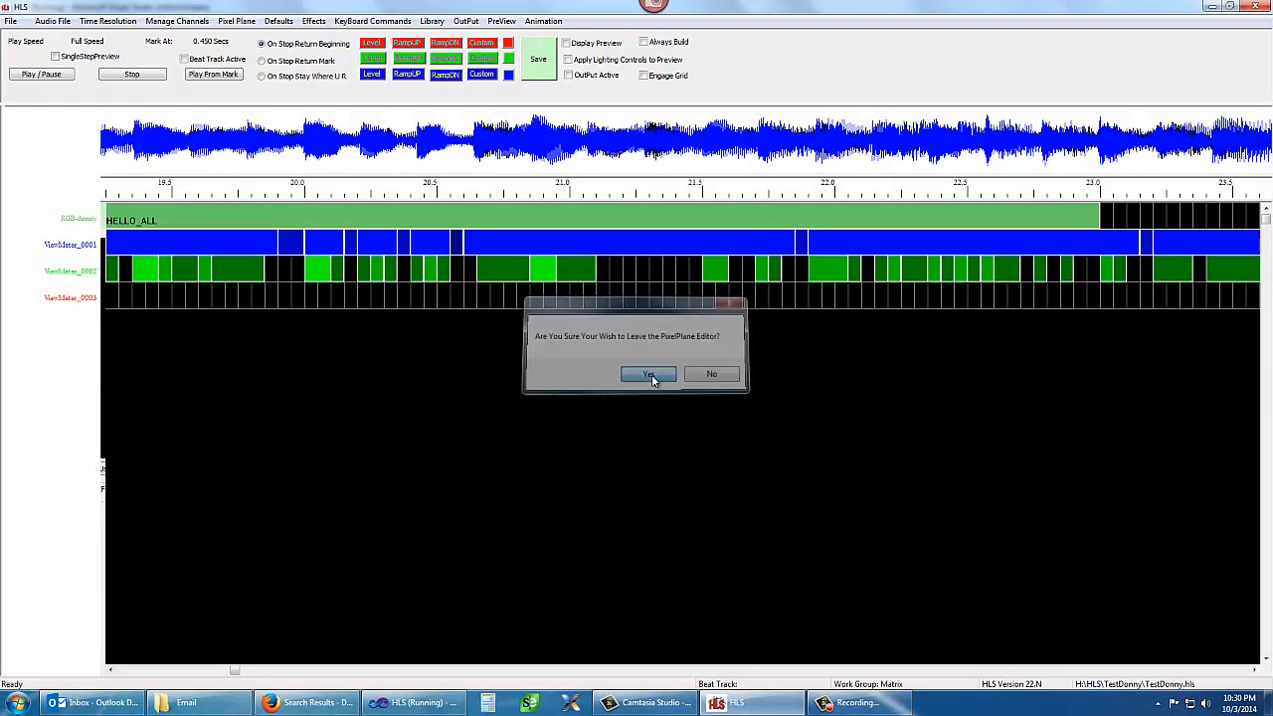
{"action": "left_click", "coordinate": [537, 60]}
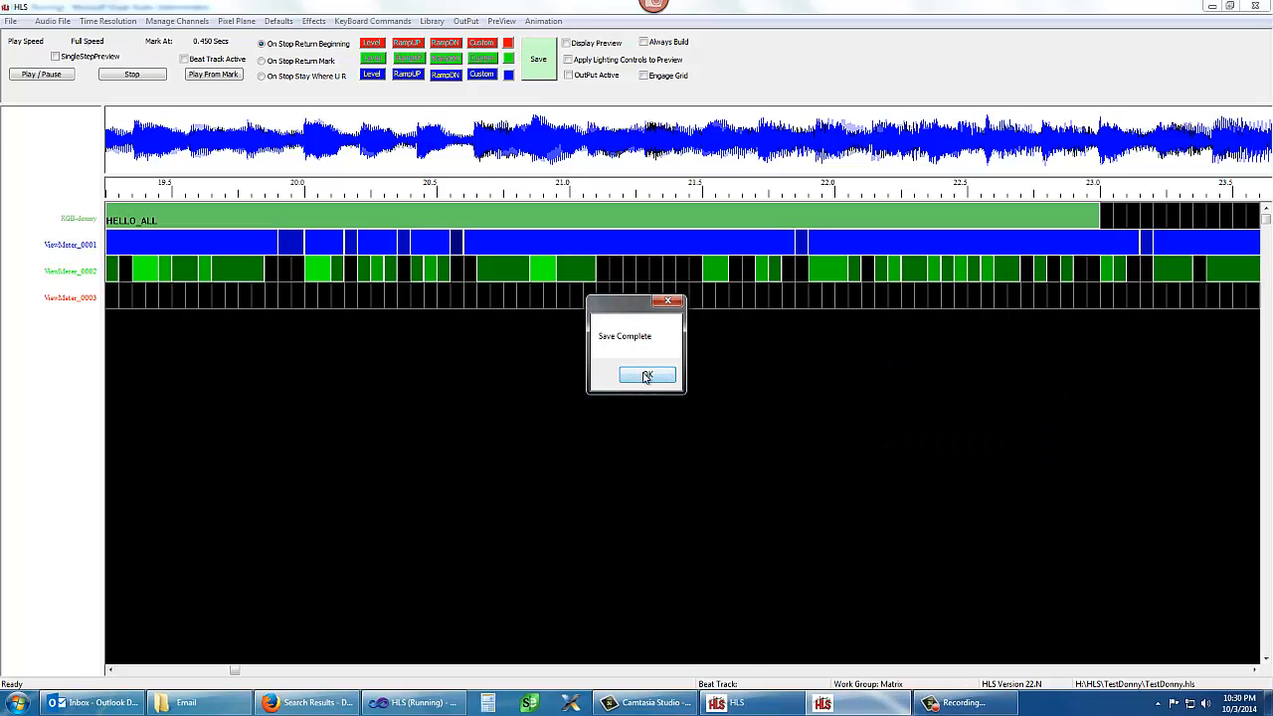
{"action": "left_click", "coordinate": [647, 376]}
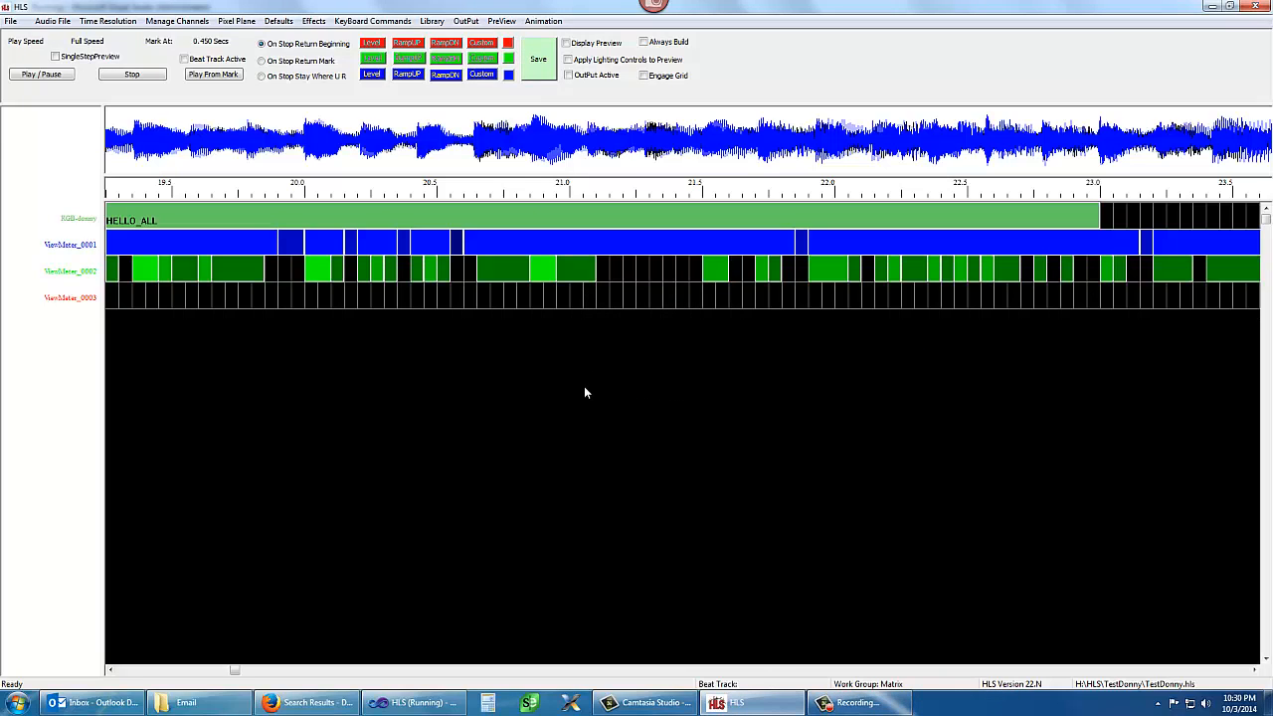
- Build the output intensity levels and play the sequence with the HELLO_ALL effect in the preview window, closing the preview when playback is stopped
{"action": "left_click", "coordinate": [567, 43]}
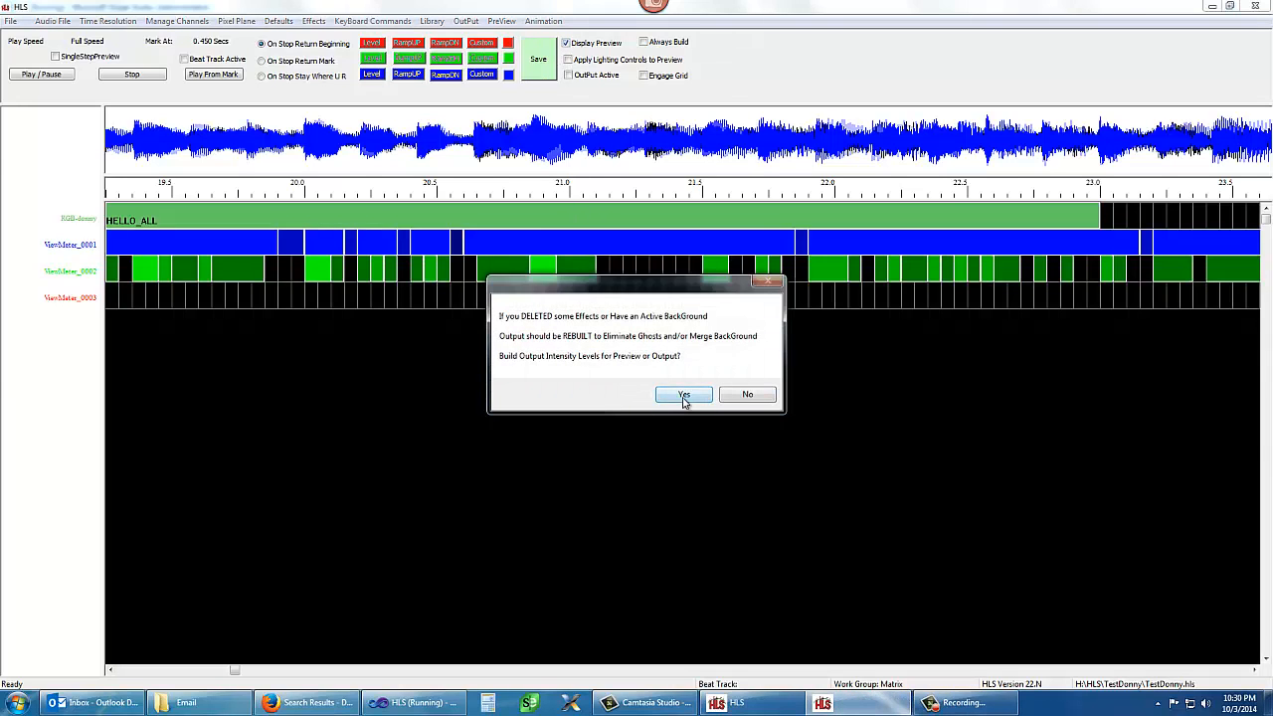
{"action": "left_click", "coordinate": [682, 393]}
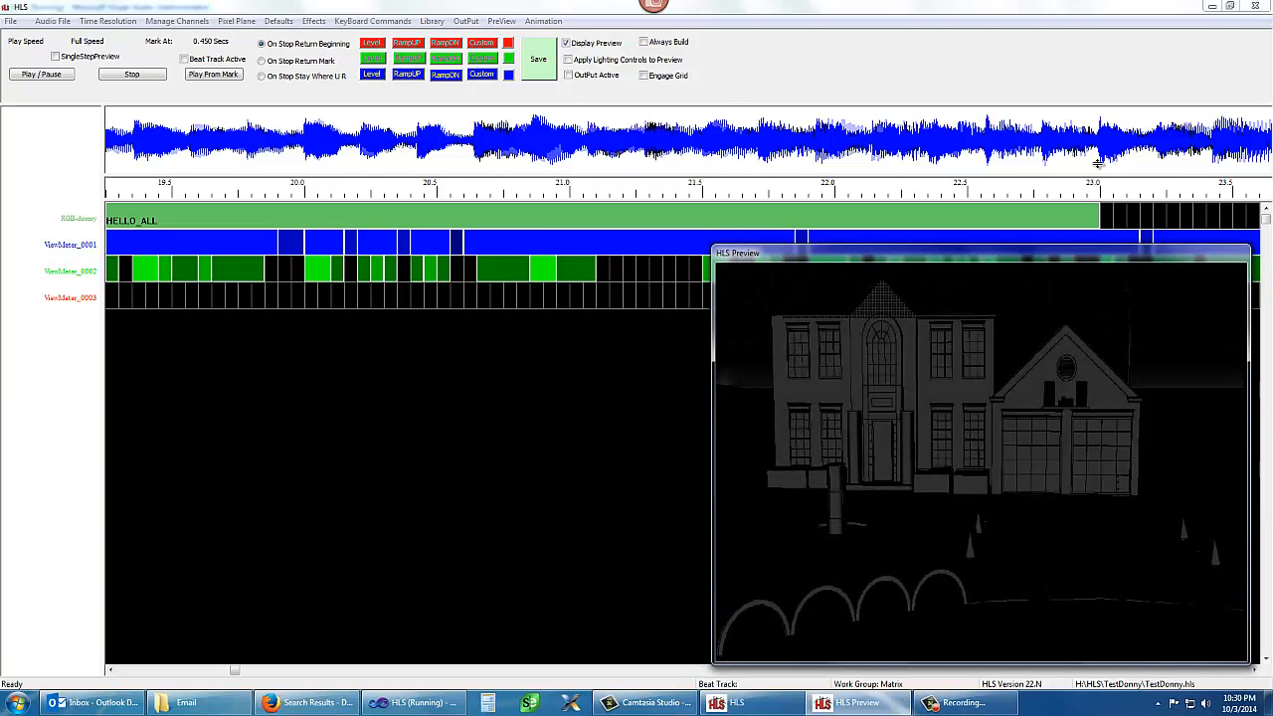
{"action": "left_click_drag", "start_coordinate": [1033, 254], "coordinate": [909, 196]}
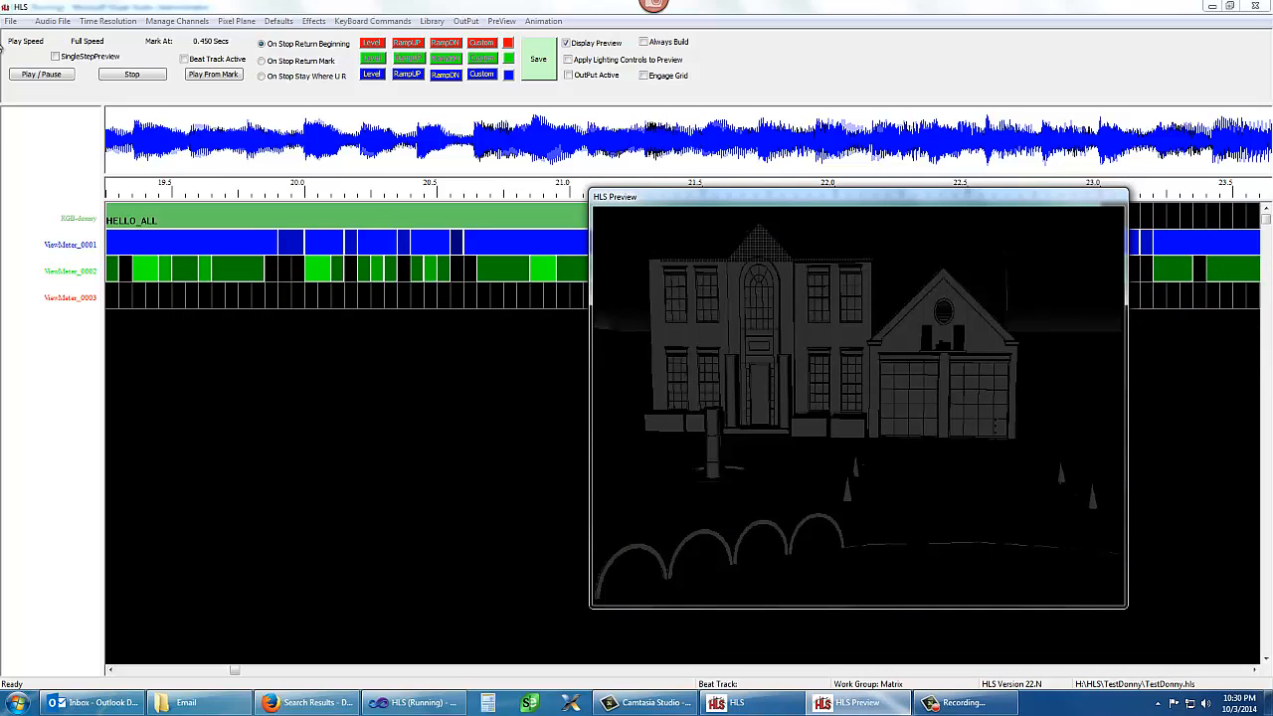
{"action": "left_click", "coordinate": [41, 75]}
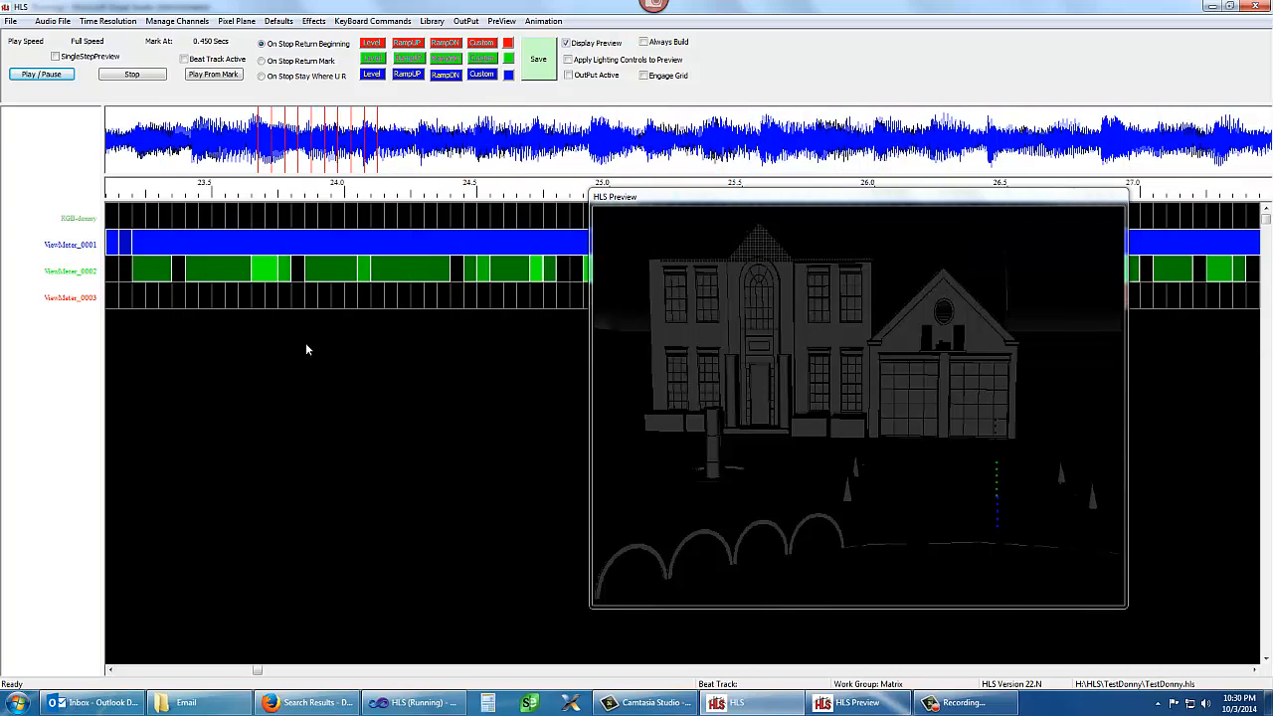
{"action": "left_click", "coordinate": [142, 75]}
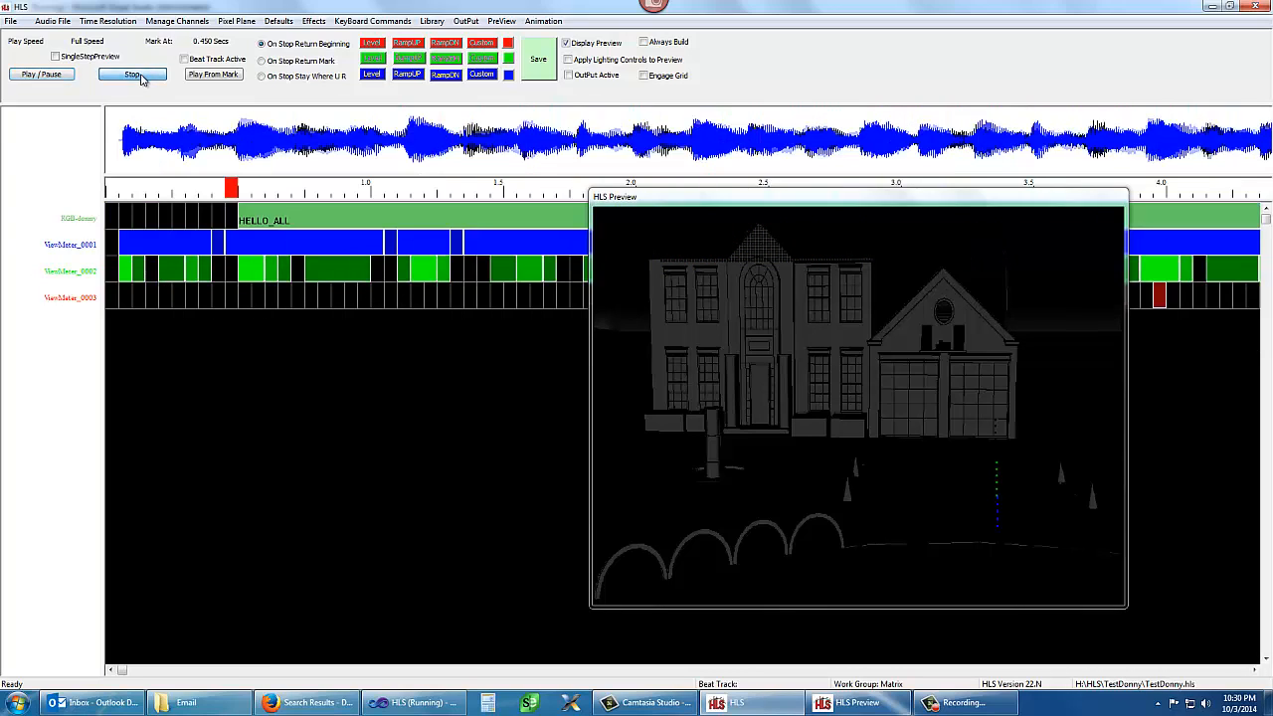
{"action": "left_click", "coordinate": [566, 43]}
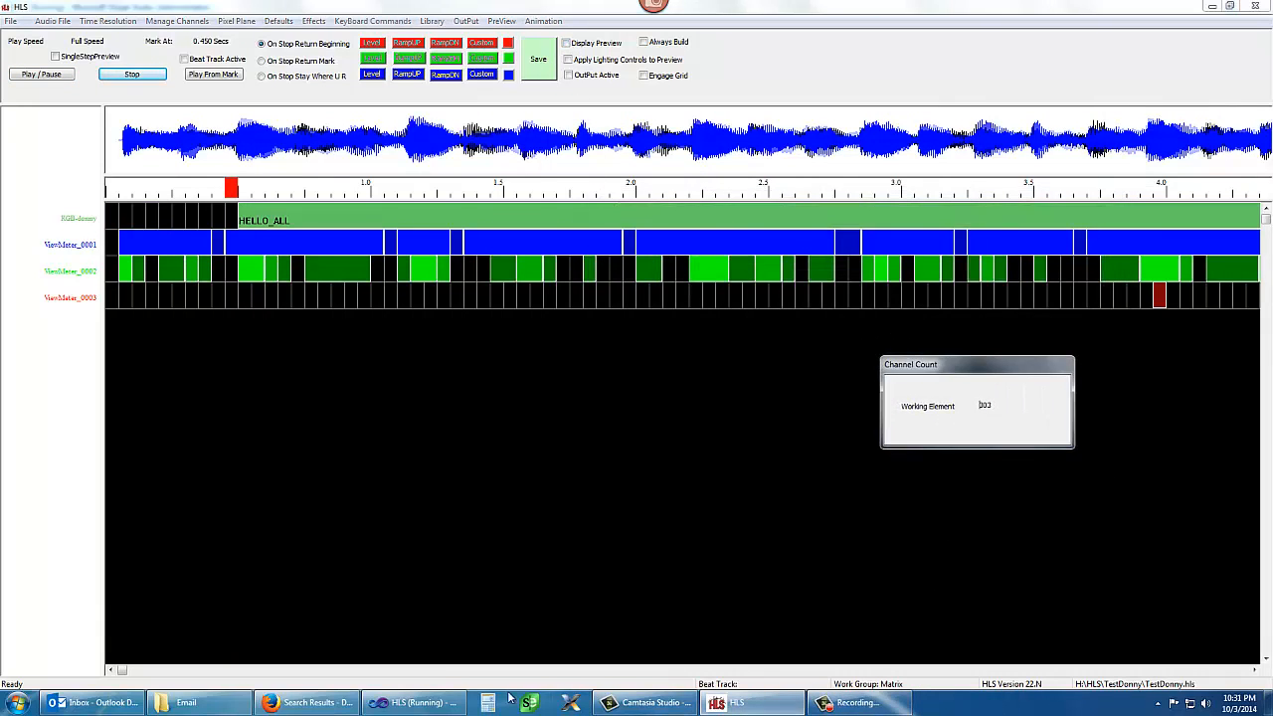
{"action": "left_click_drag", "start_coordinate": [121, 672], "coordinate": [242, 673]}
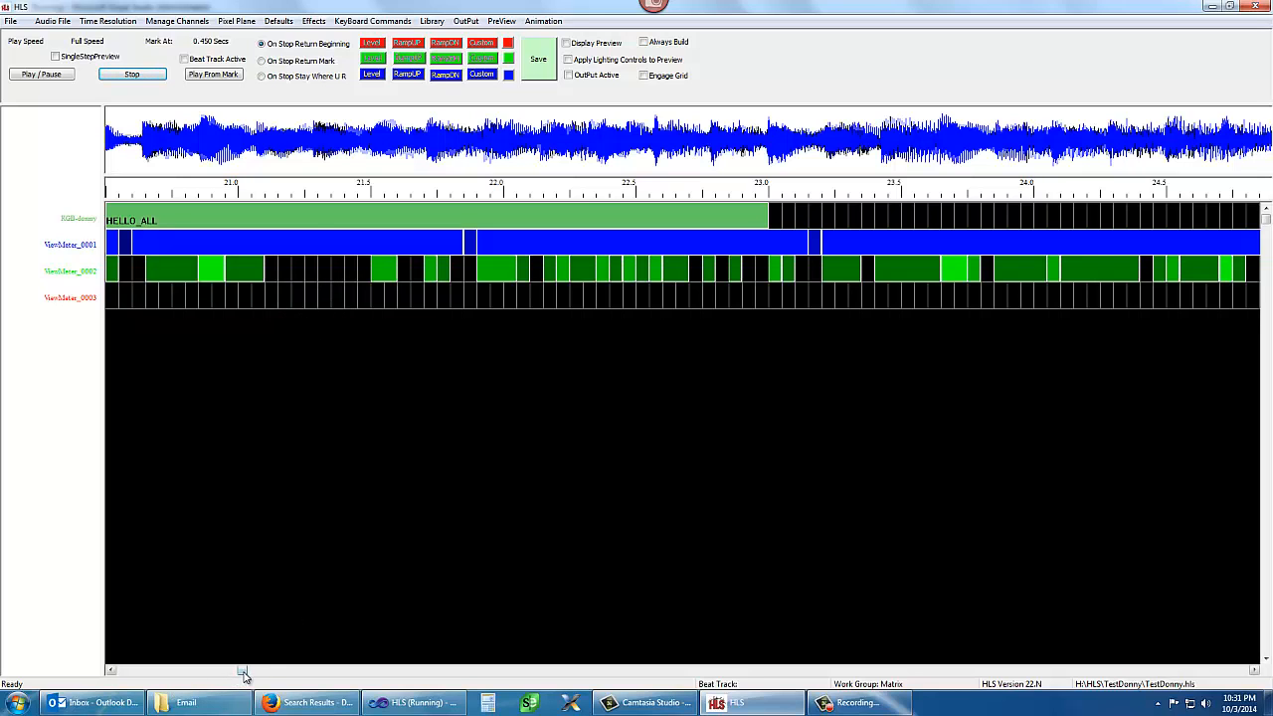
{"action": "left_click_drag", "start_coordinate": [243, 670], "coordinate": [107, 674]}
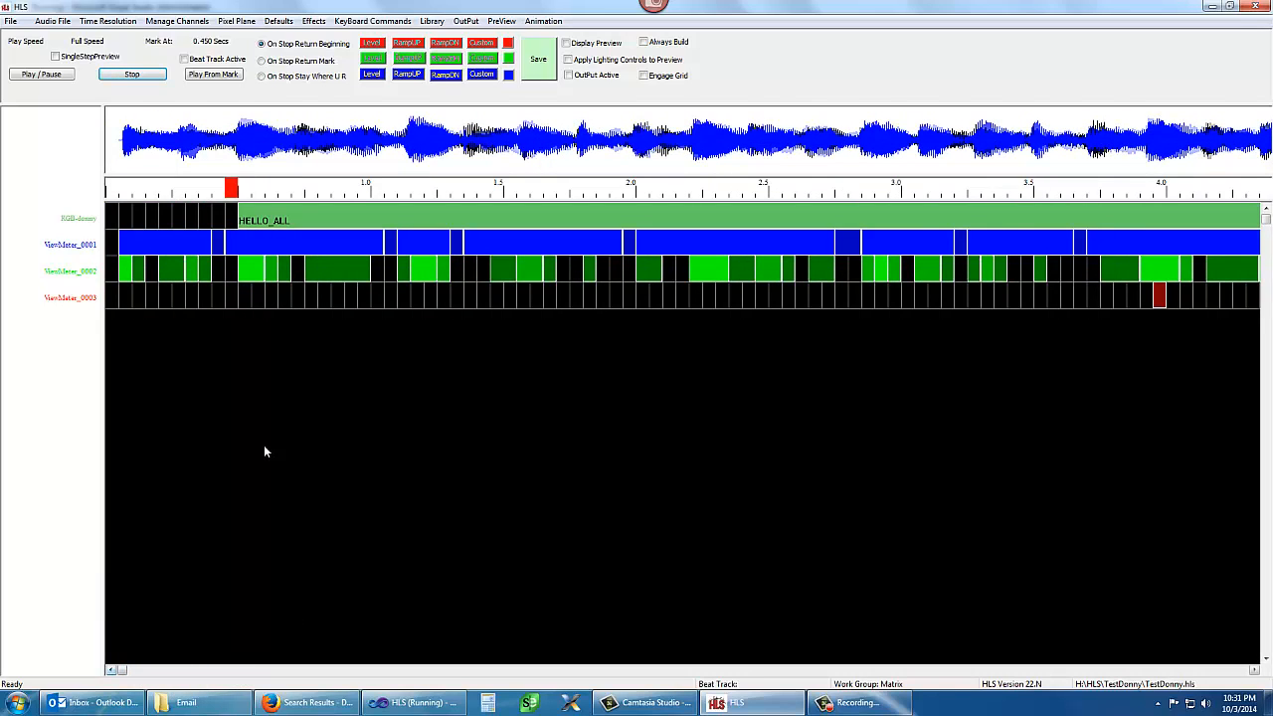